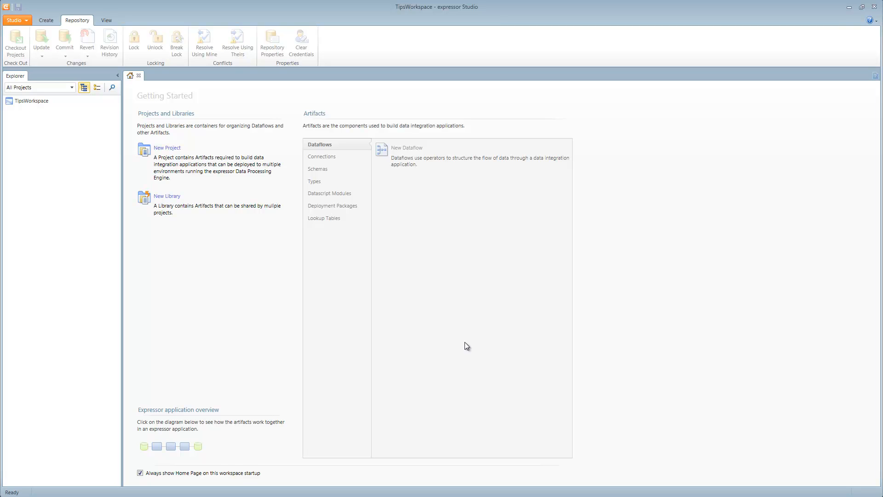
Step: Create a new project named DateMath in TipsWorkspace
{"action": "right_click", "coordinate": [27, 102]}
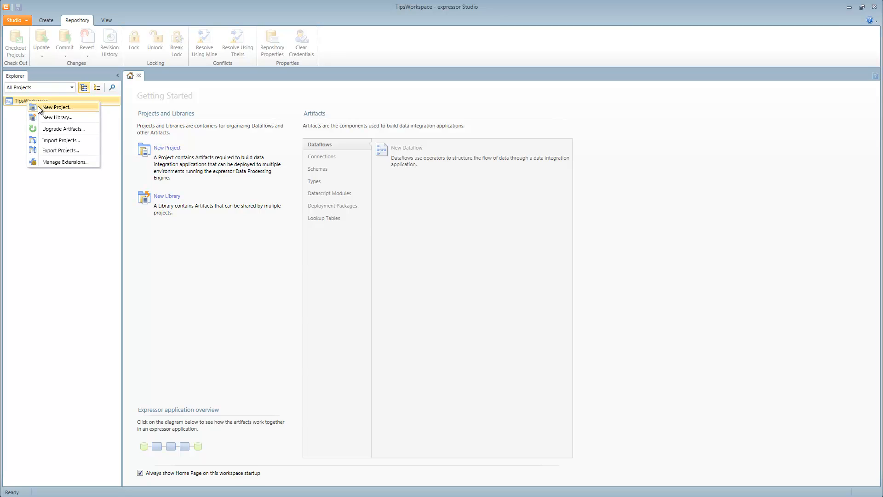
{"action": "left_click", "coordinate": [38, 106]}
{"action": "type", "text": "DateMath"}
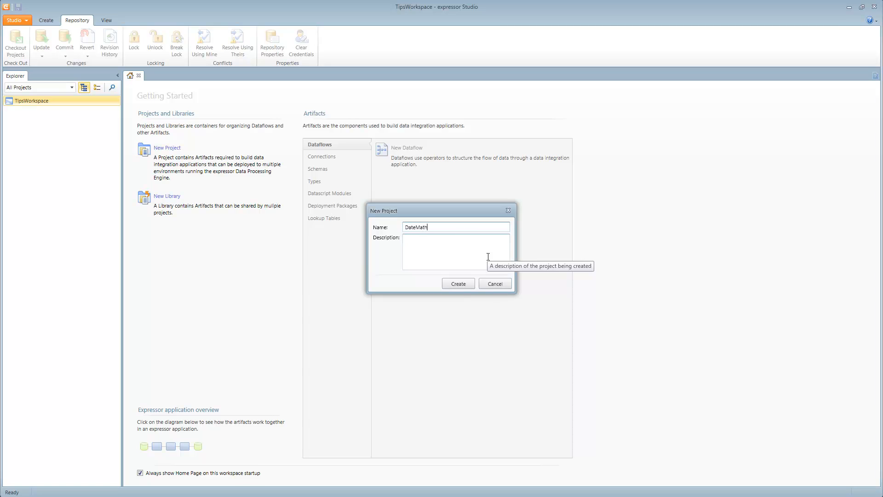
{"action": "left_click", "coordinate": [461, 284]}
Step: Create a new dataflow in the DateMath project, keeping the default name
{"action": "right_click", "coordinate": [50, 122]}
{"action": "left_click", "coordinate": [69, 125]}
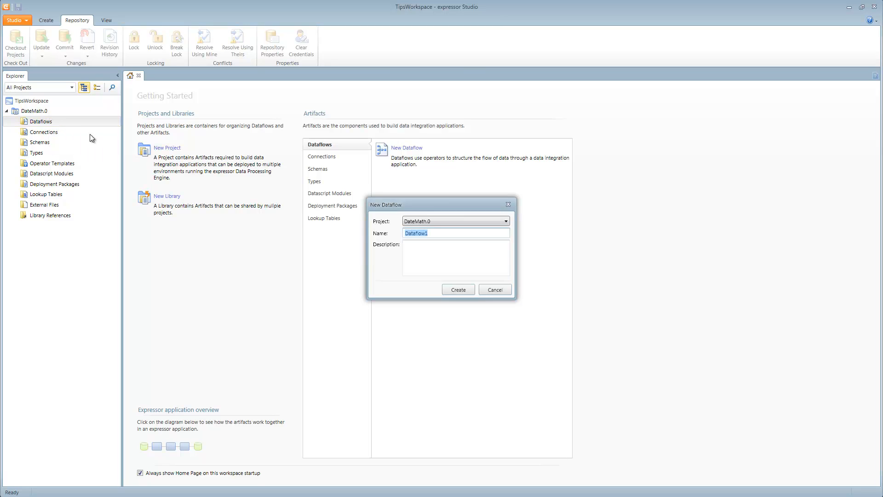
{"action": "left_click", "coordinate": [458, 290]}
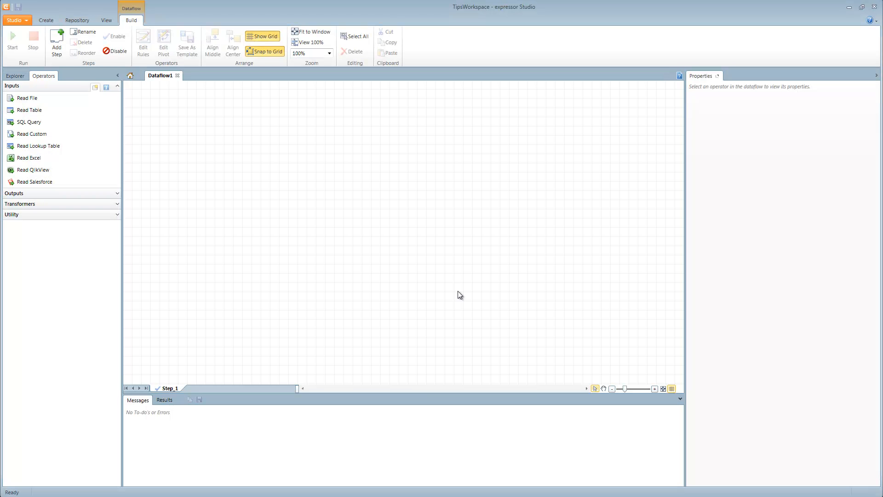
Step: Place Read File, Transform and Write File operators in a row on the dataflow canvas and connect them in that order
{"action": "left_click_drag", "start_coordinate": [32, 99], "coordinate": [189, 142]}
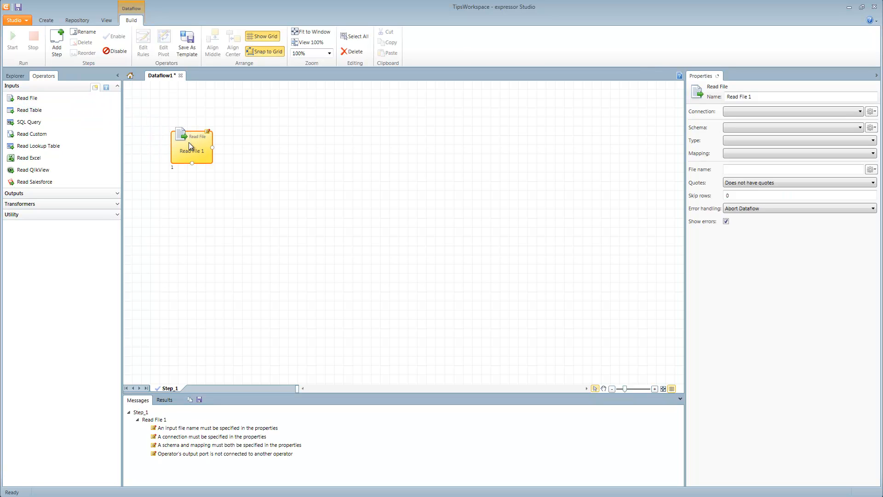
{"action": "left_click", "coordinate": [100, 204]}
{"action": "left_click_drag", "start_coordinate": [55, 241], "coordinate": [282, 147]}
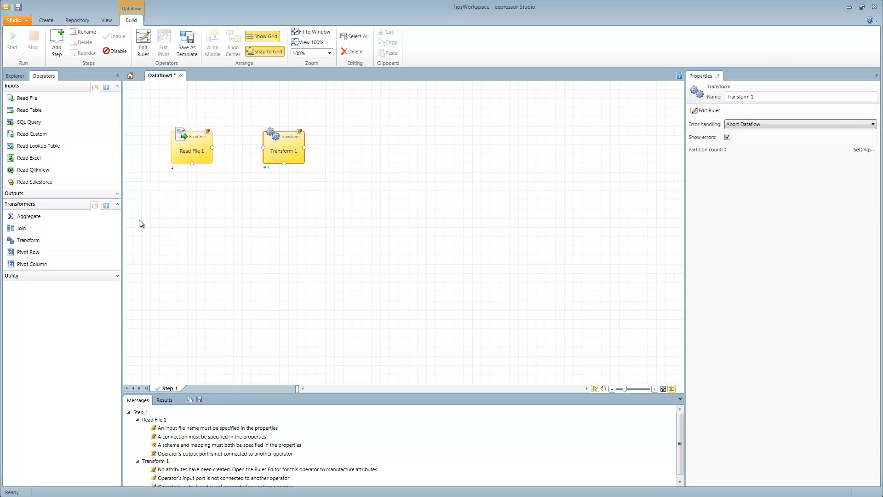
{"action": "left_click", "coordinate": [59, 192]}
{"action": "left_click_drag", "start_coordinate": [56, 202], "coordinate": [376, 150]}
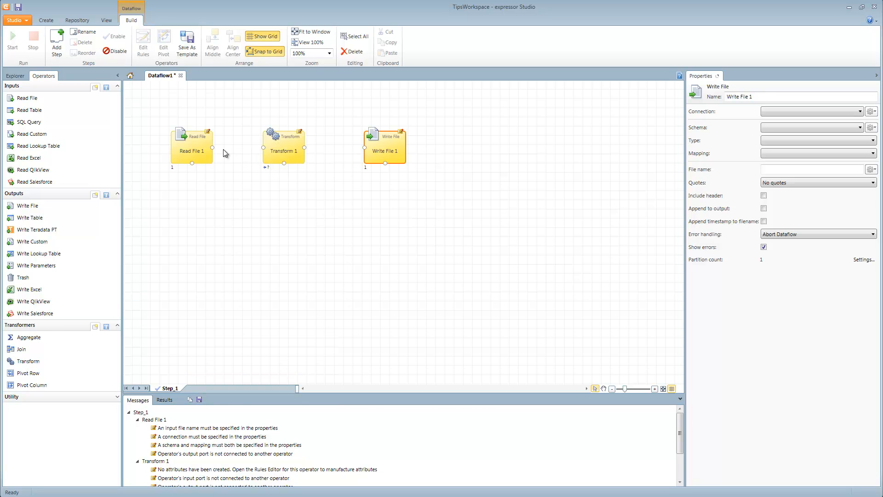
{"action": "left_click_drag", "start_coordinate": [214, 147], "coordinate": [363, 147]}
Step: Create a file connection to the C:\TutorialTips folder for the Read File operator, keeping the default connection name
{"action": "left_click", "coordinate": [186, 149]}
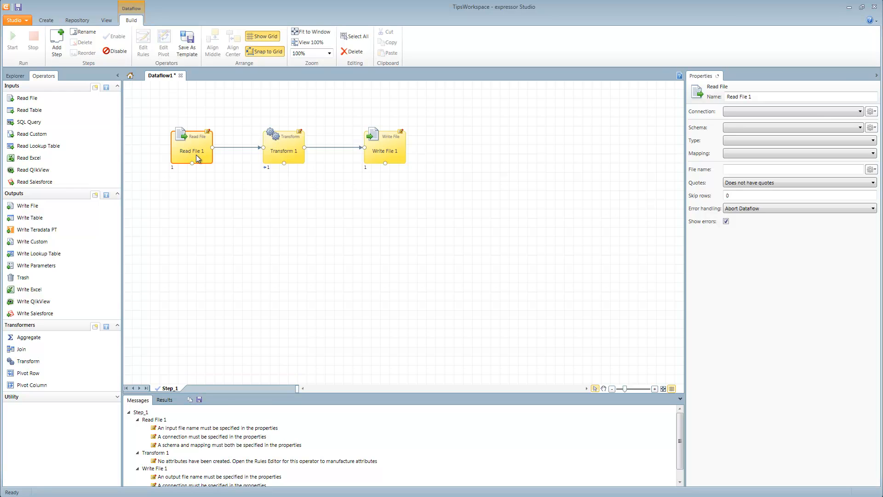
{"action": "left_click", "coordinate": [861, 112]}
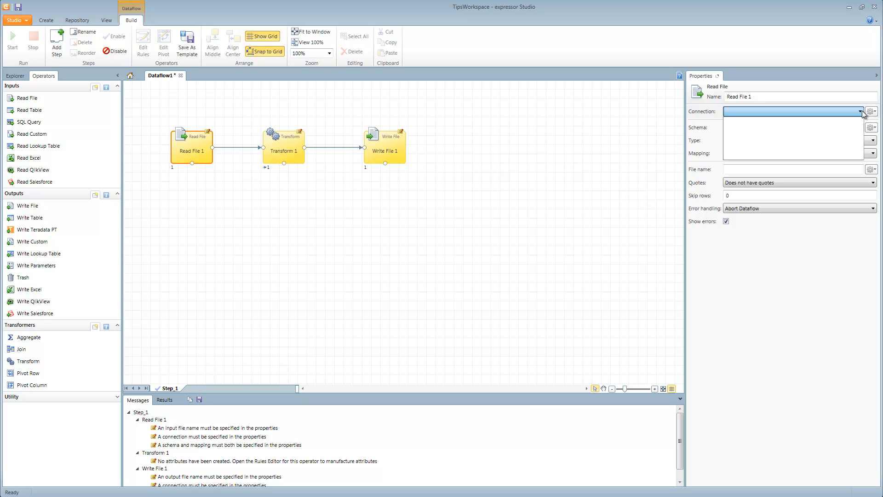
{"action": "left_click", "coordinate": [875, 113]}
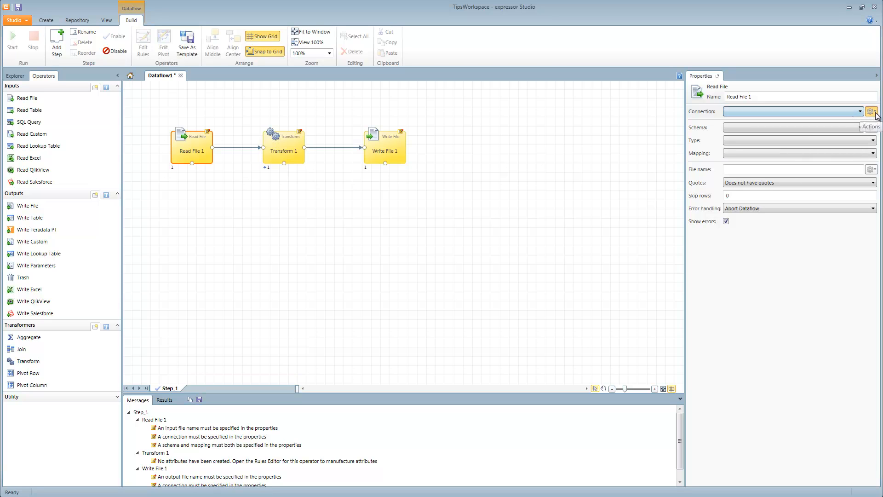
{"action": "left_click", "coordinate": [876, 114]}
{"action": "left_click", "coordinate": [782, 127]}
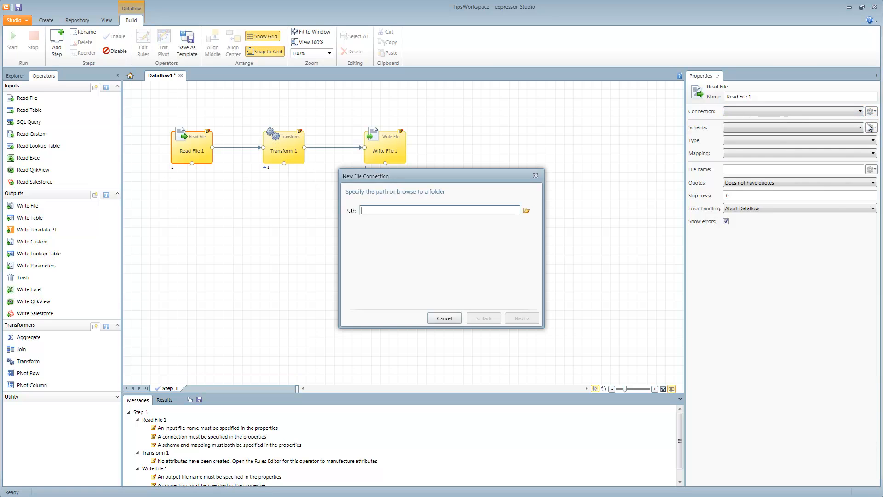
{"action": "left_click", "coordinate": [527, 210]}
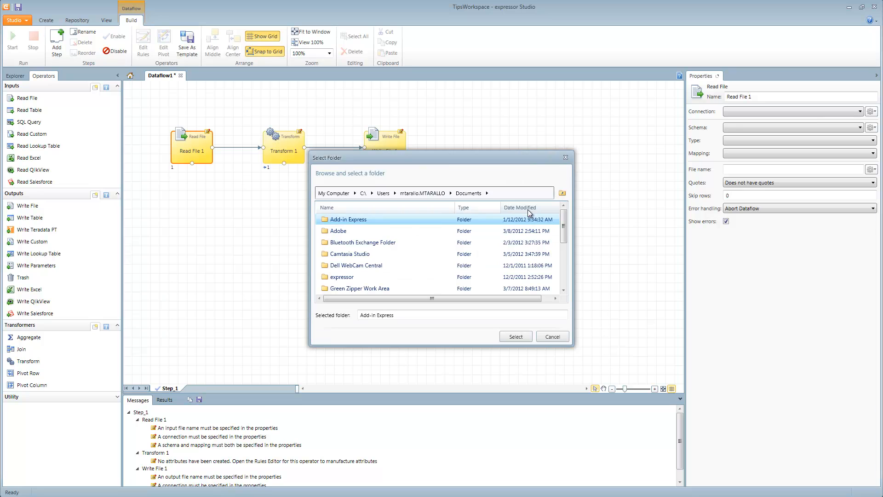
{"action": "left_click", "coordinate": [363, 193]}
{"action": "scroll", "coordinate": [379, 277], "scroll_direction": "down", "scroll_amount": 5}
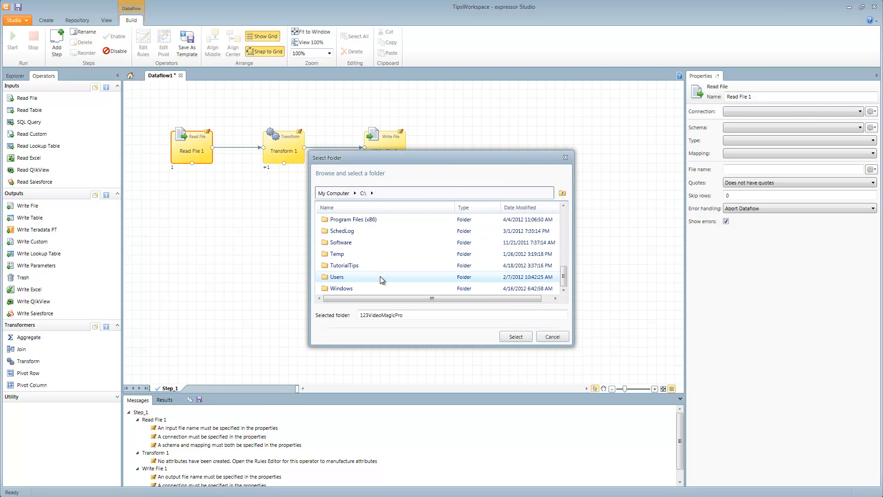
{"action": "left_click", "coordinate": [363, 267]}
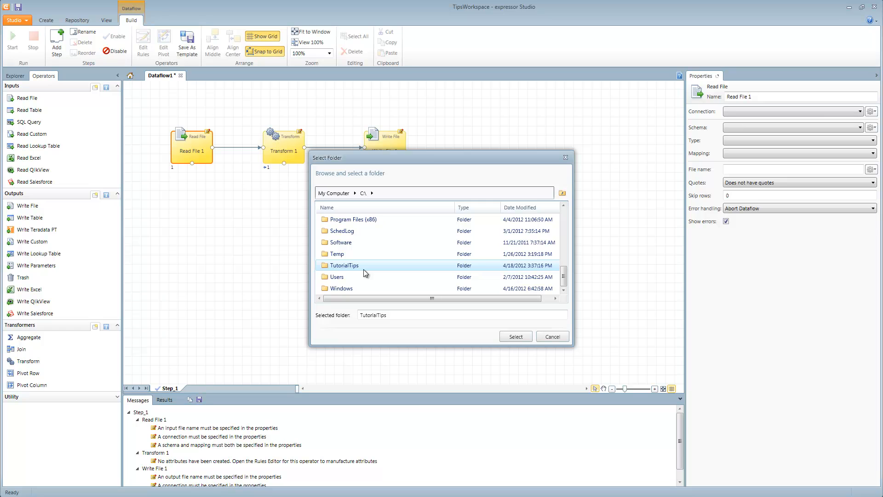
{"action": "left_click", "coordinate": [516, 337]}
{"action": "left_click", "coordinate": [523, 319]}
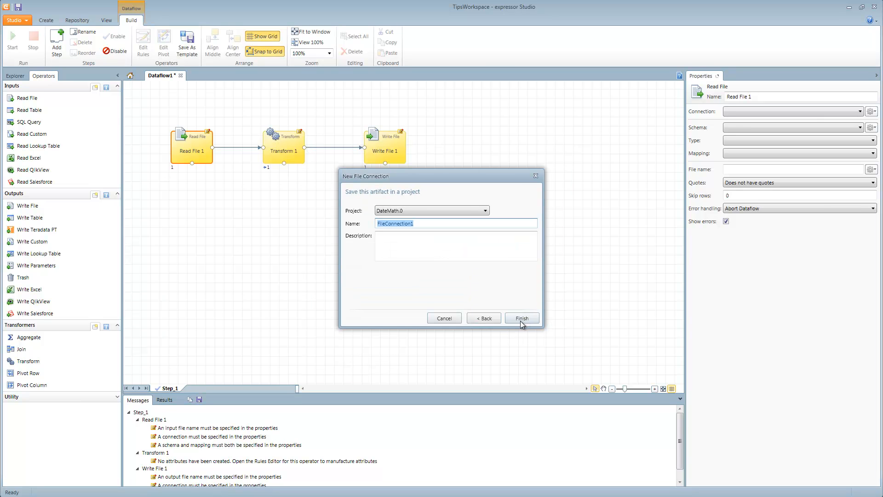
{"action": "left_click", "coordinate": [522, 318]}
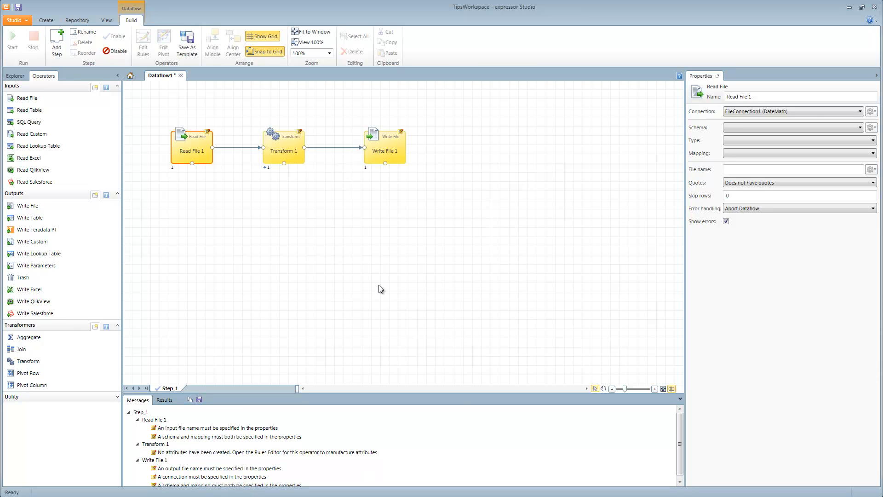
Step: Switch to Notepad and examine the header and records in dates.txt
{"action": "key", "text": "alt+Tab"}
{"action": "key", "text": "alt+Tab"}
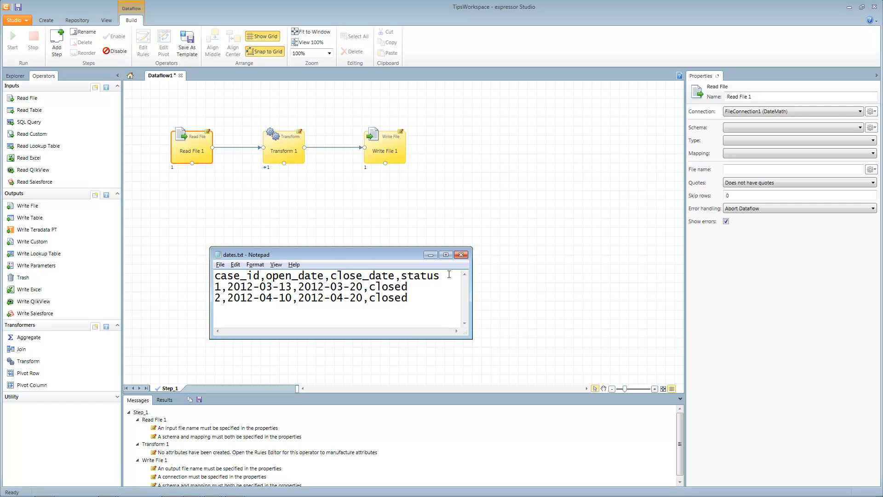
{"action": "left_click_drag", "start_coordinate": [409, 299], "coordinate": [222, 277]}
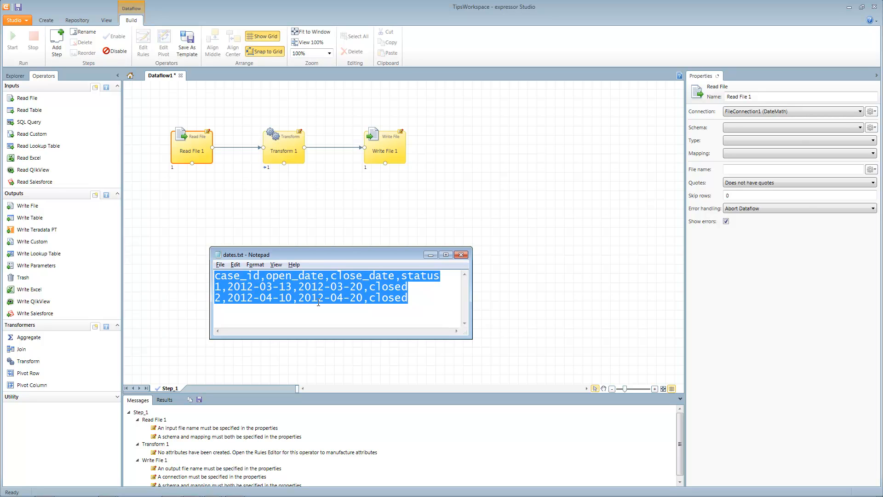
Step: Switch back to expressor Studio and start a new delimited schema for the Read File operator using data from dates.txt
{"action": "left_click", "coordinate": [195, 155]}
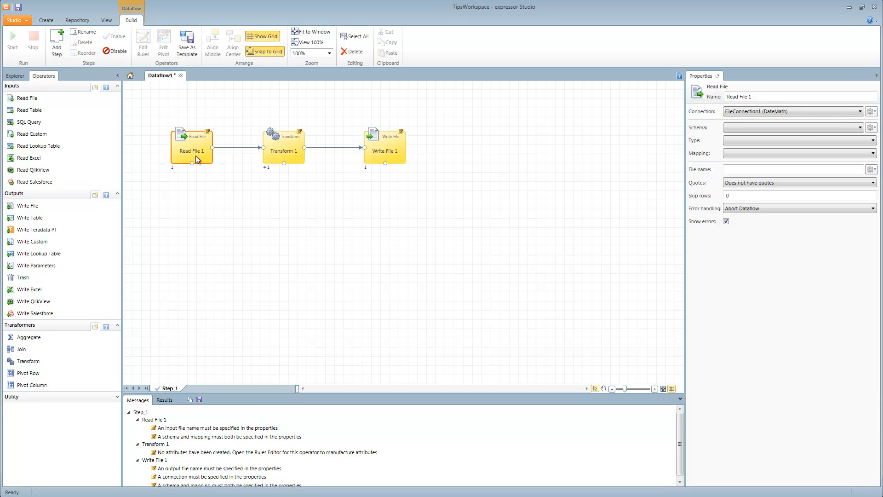
{"action": "left_click", "coordinate": [875, 128]}
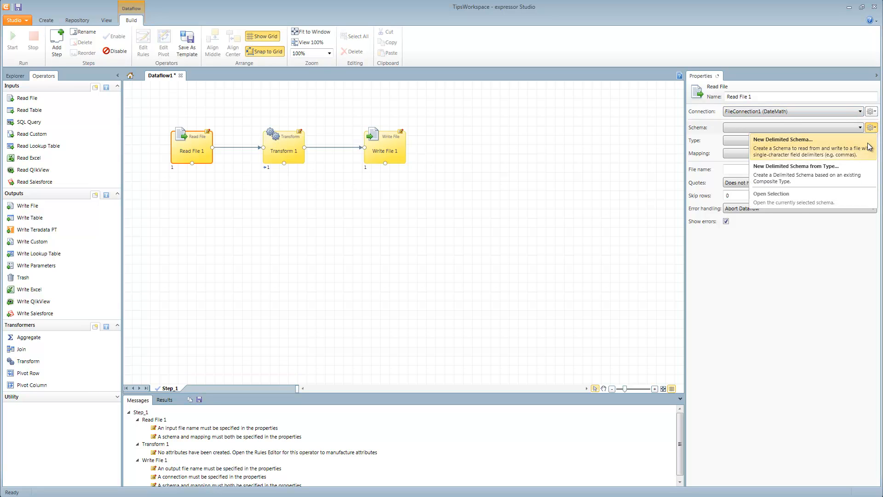
{"action": "left_click", "coordinate": [869, 147]}
{"action": "left_click", "coordinate": [359, 169]}
{"action": "left_click", "coordinate": [350, 206]}
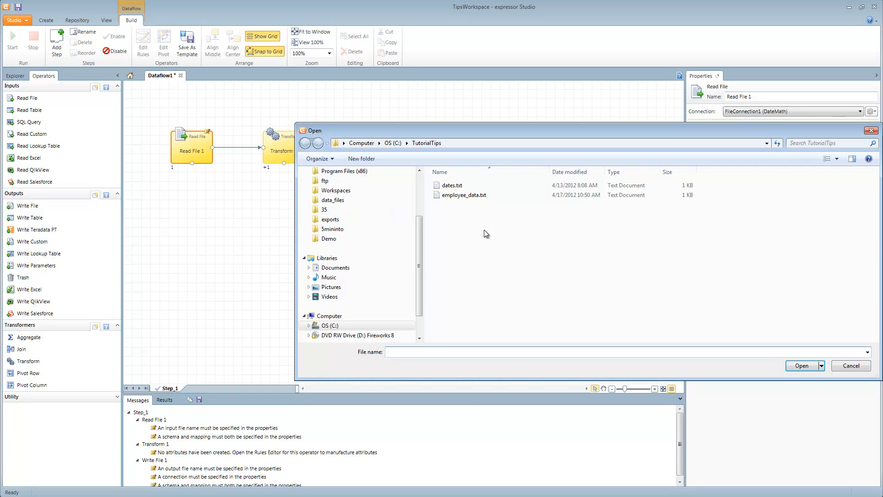
{"action": "left_click", "coordinate": [452, 186]}
{"action": "left_click", "coordinate": [801, 365]}
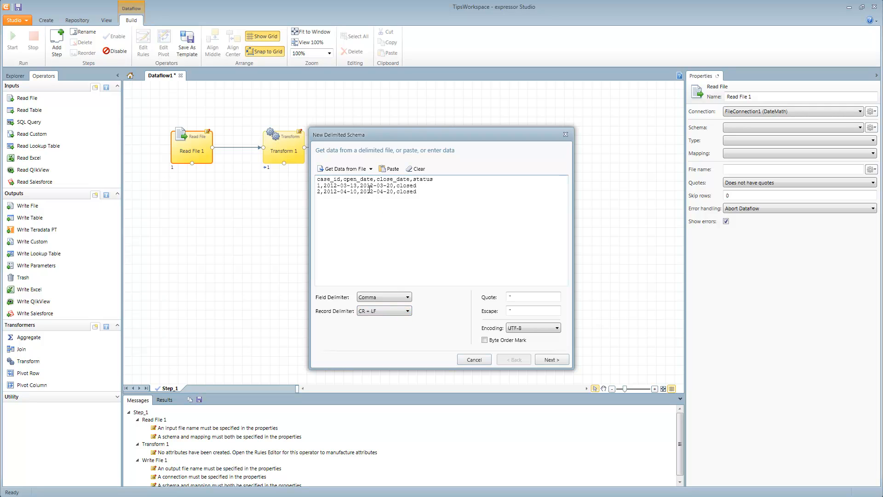
Step: Set all schema field names from the header row and widen the case_id column
{"action": "left_click", "coordinate": [551, 362]}
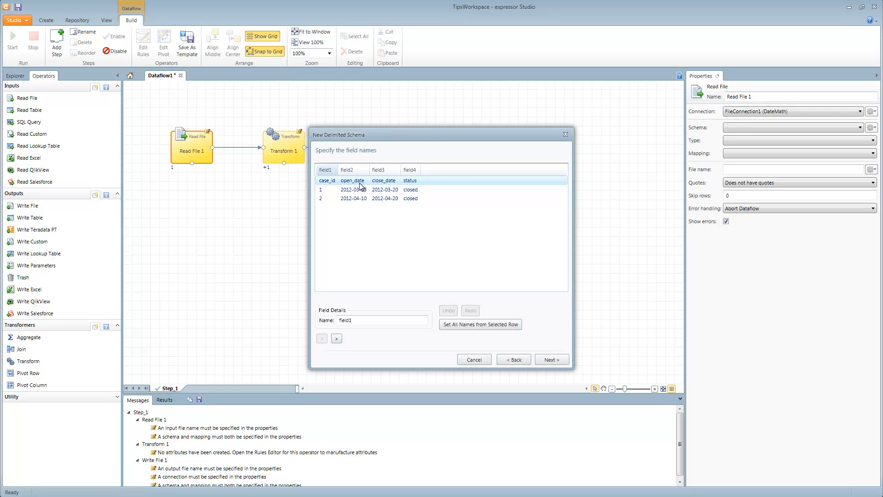
{"action": "left_click", "coordinate": [460, 324]}
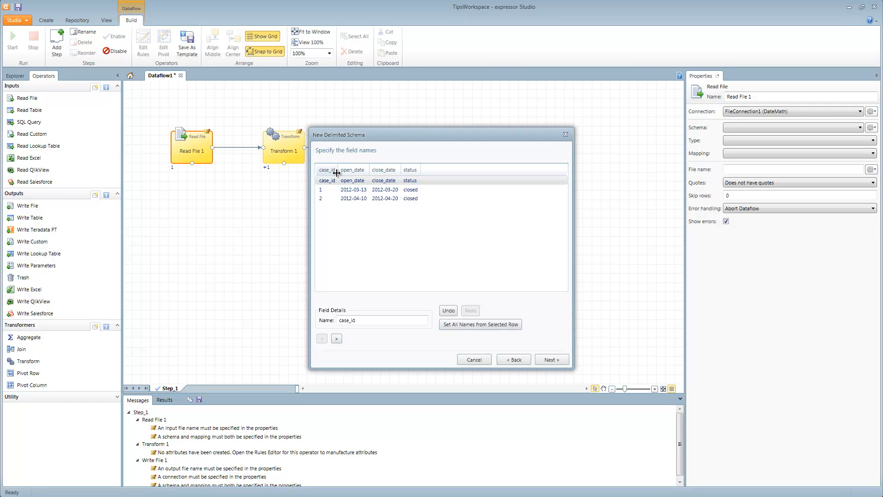
{"action": "left_click_drag", "start_coordinate": [338, 173], "coordinate": [345, 172]}
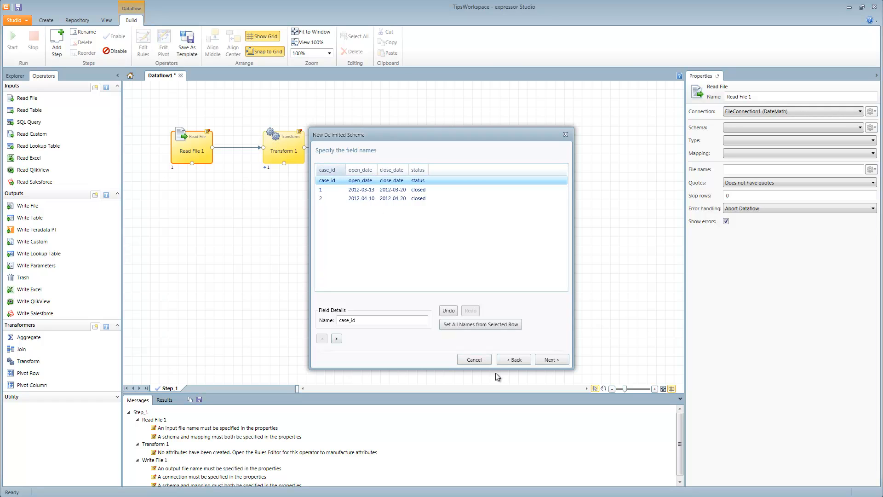
Step: Save the schema in the DateMath project under the name DateMathDelimitedSchema
{"action": "left_click", "coordinate": [555, 361]}
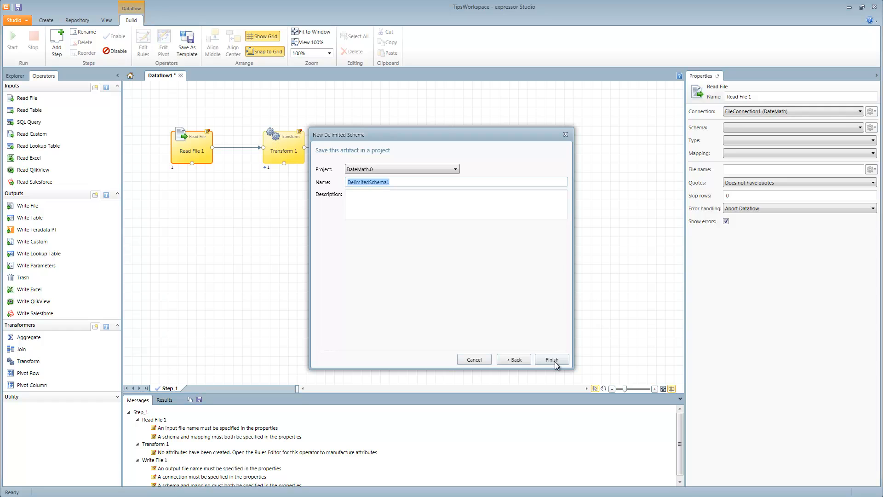
{"action": "key", "text": "Home"}
{"action": "type", "text": "DateMath"}
{"action": "key", "text": "BackSpace"}
{"action": "left_click", "coordinate": [552, 360]}
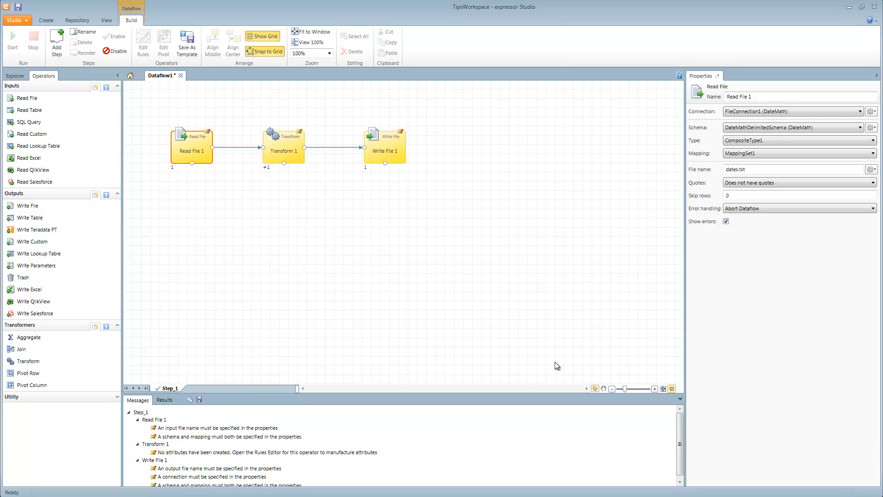
Step: Set the Read File operator to skip 1 row
{"action": "left_click", "coordinate": [743, 195]}
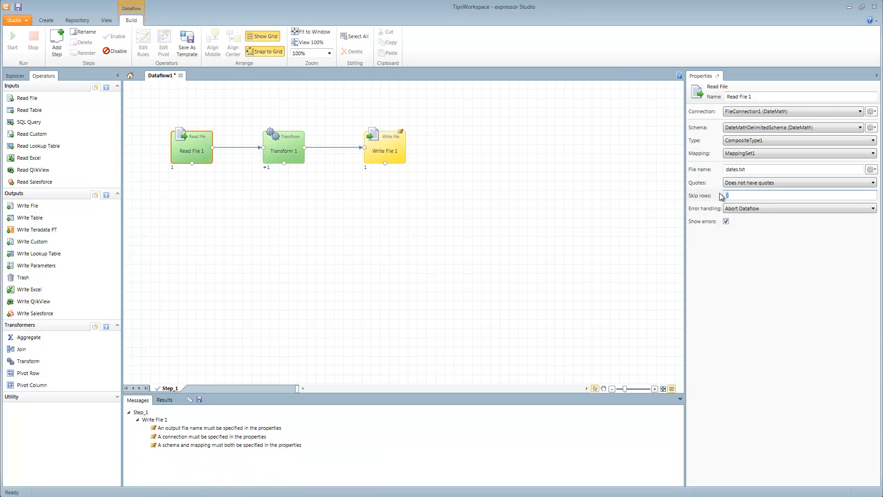
{"action": "left_click", "coordinate": [429, 249]}
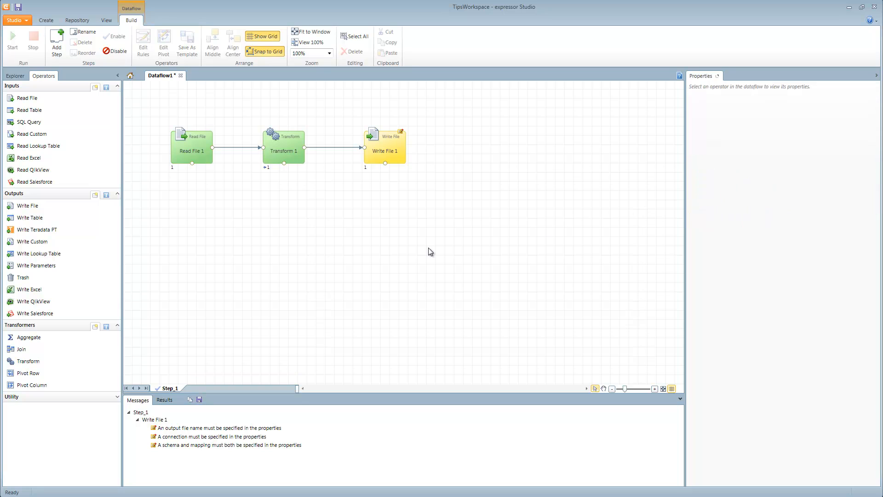
{"action": "left_click", "coordinate": [208, 157]}
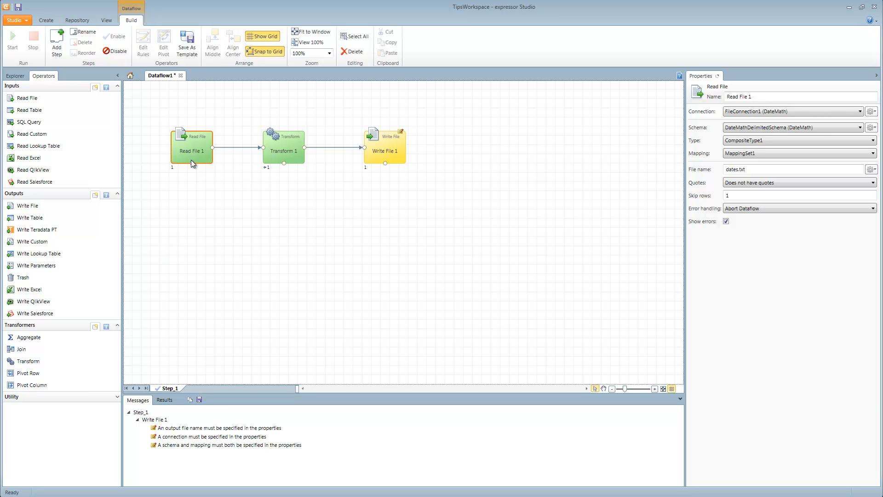
Step: Open DateMathDelimitedSchema from the project's schemas for editing
{"action": "left_click", "coordinate": [15, 75]}
{"action": "left_click", "coordinate": [16, 152]}
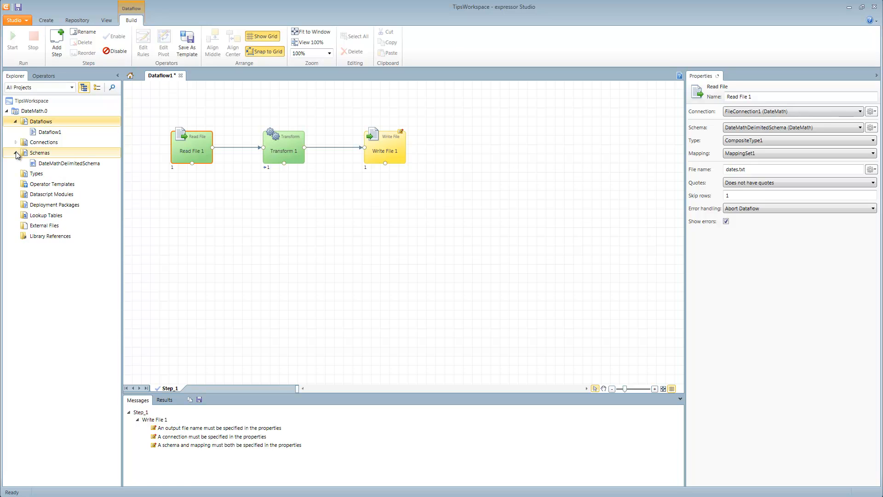
{"action": "double_click", "coordinate": [48, 164]}
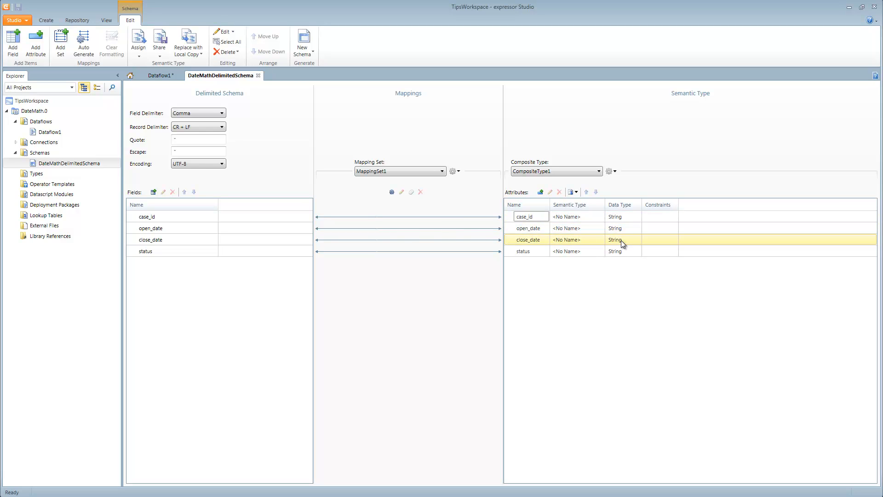
Step: Change the data type of the open_date attribute to DateTime
{"action": "double_click", "coordinate": [537, 230]}
{"action": "left_click", "coordinate": [336, 241]}
{"action": "left_click", "coordinate": [328, 276]}
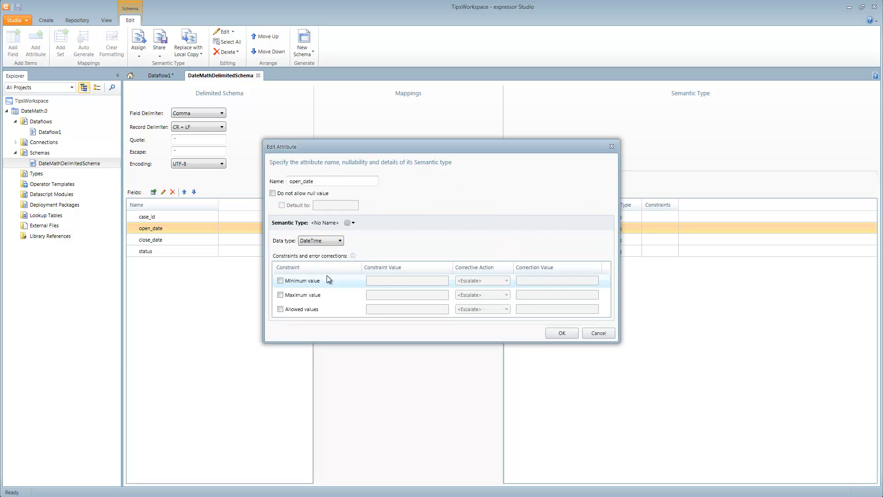
{"action": "left_click", "coordinate": [560, 347]}
Step: Change the data type of the close_date attribute to DateTime
{"action": "double_click", "coordinate": [533, 240]}
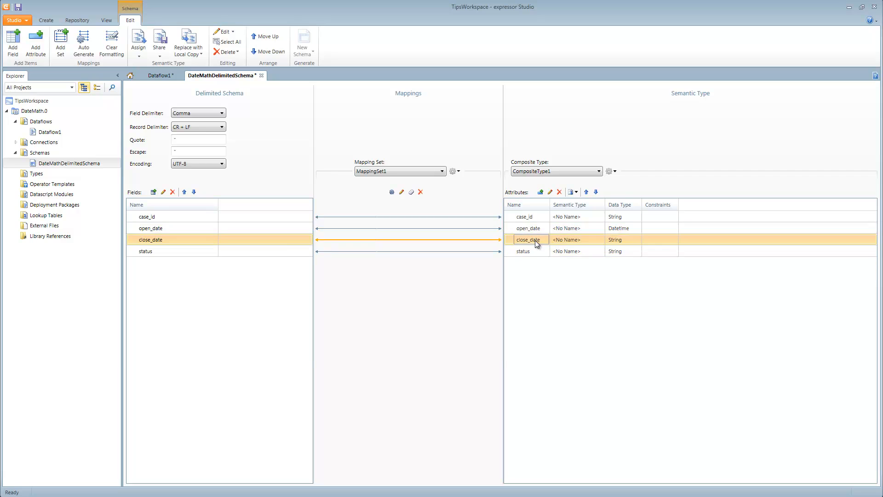
{"action": "left_click", "coordinate": [342, 242]}
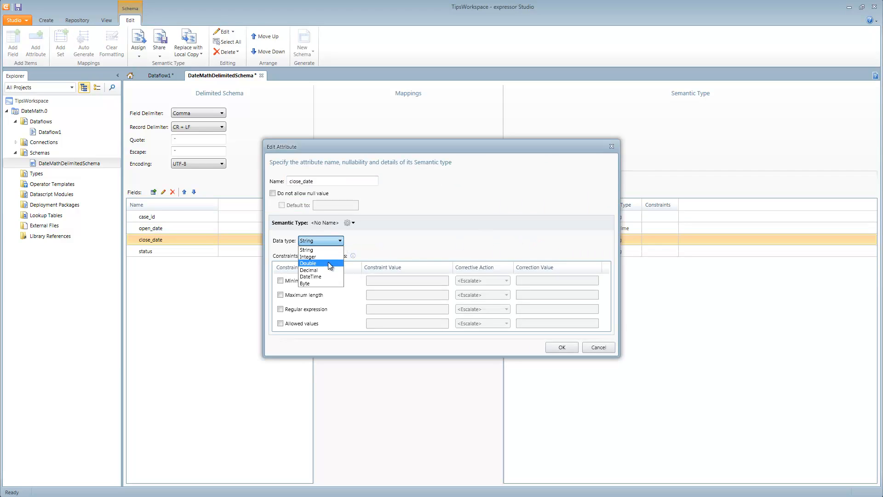
{"action": "left_click", "coordinate": [330, 274]}
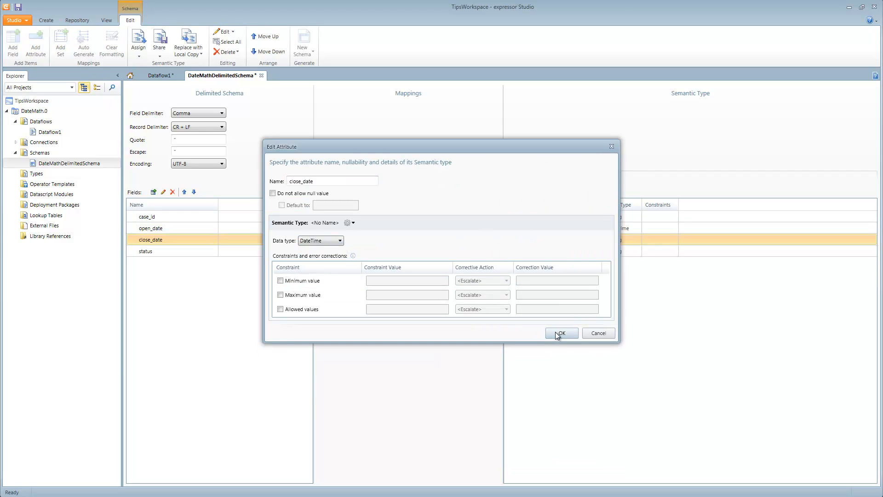
{"action": "left_click", "coordinate": [562, 346]}
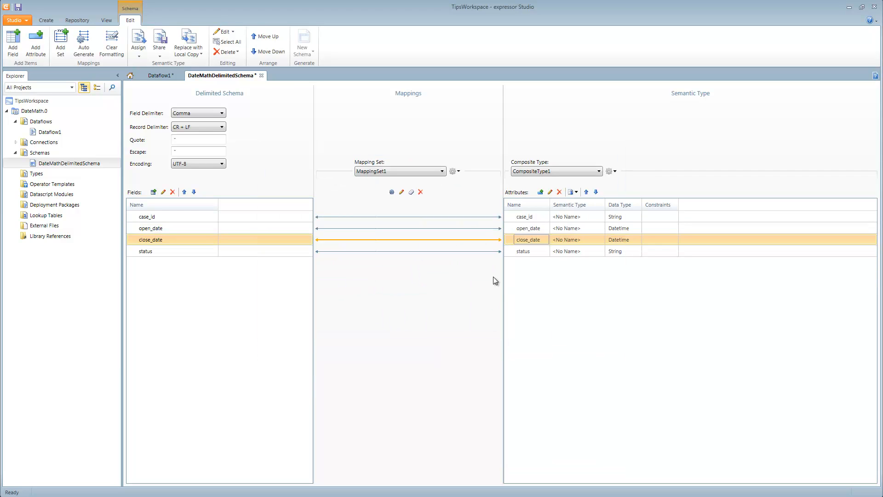
Step: Check the date layout in dates.txt, and set the date/time format of the open_date mapping to CCYY-MM-DD
{"action": "left_click", "coordinate": [416, 228]}
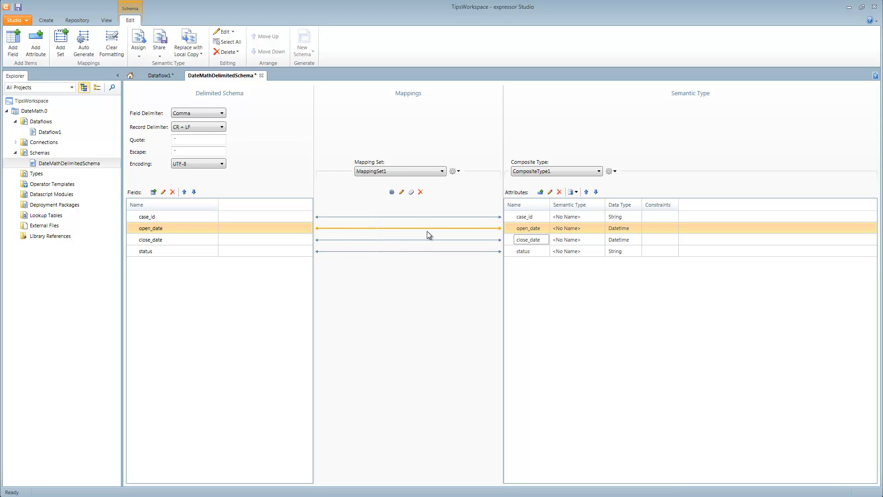
{"action": "left_click", "coordinate": [402, 193]}
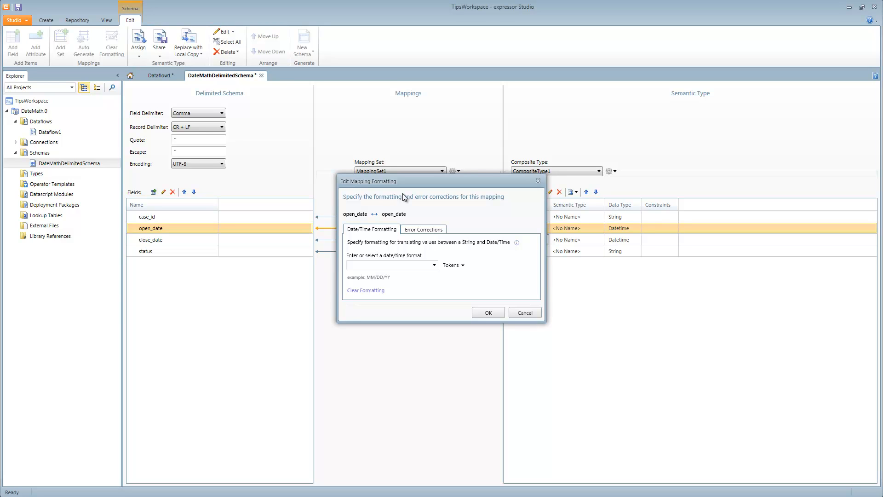
{"action": "left_click", "coordinate": [434, 265]}
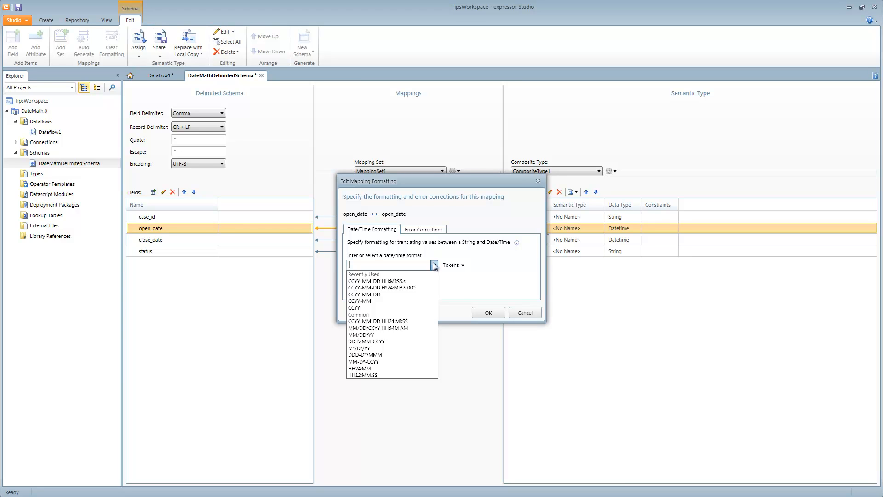
{"action": "key", "text": "alt+Tab"}
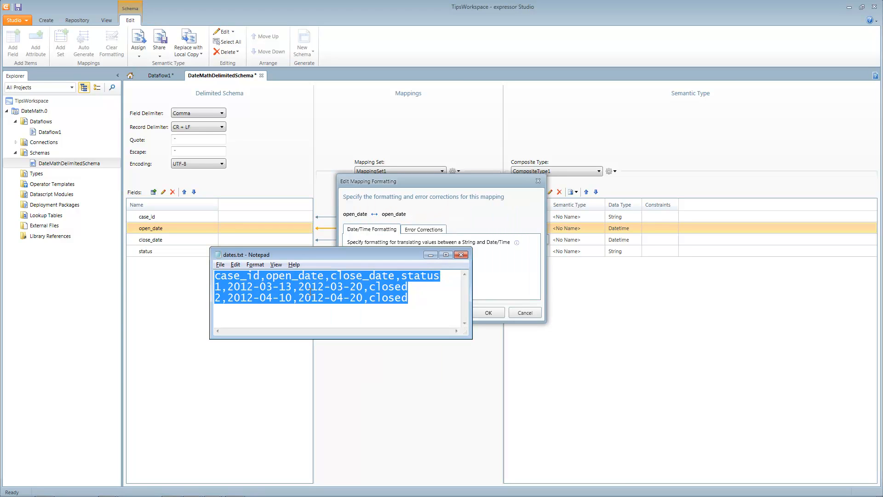
{"action": "left_click", "coordinate": [312, 290]}
{"action": "left_click_drag", "start_coordinate": [227, 287], "coordinate": [290, 288]}
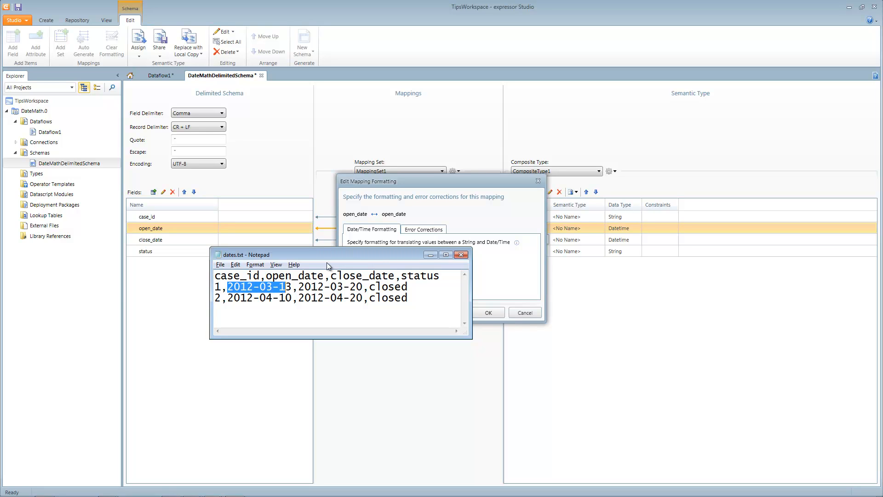
{"action": "left_click", "coordinate": [497, 256]}
{"action": "left_click", "coordinate": [436, 265]}
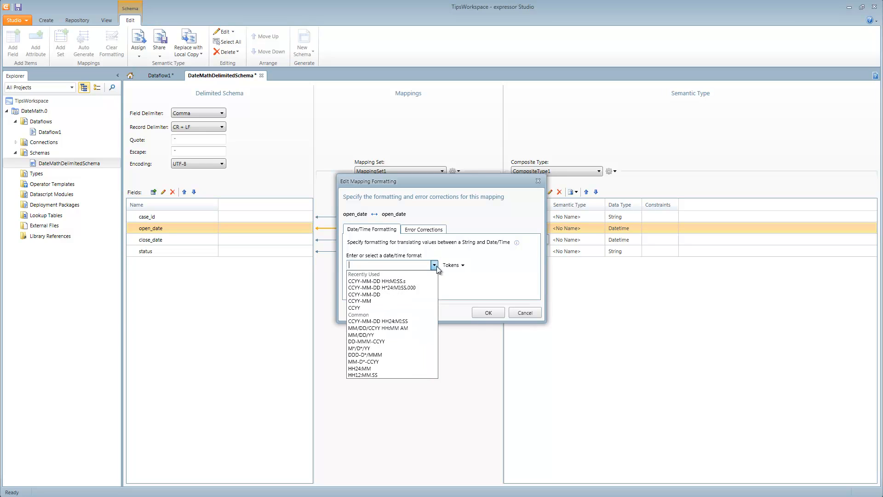
{"action": "left_click", "coordinate": [407, 295]}
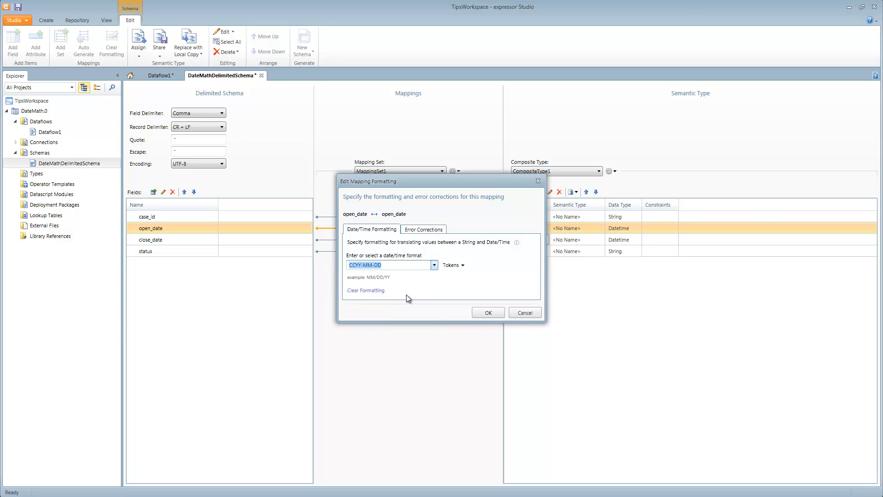
{"action": "left_click", "coordinate": [462, 267]}
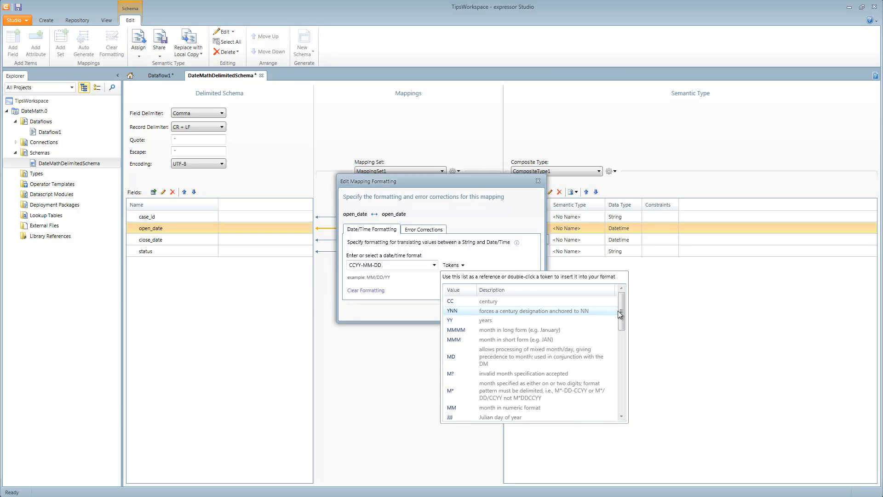
{"action": "left_click_drag", "start_coordinate": [622, 310], "coordinate": [620, 399]}
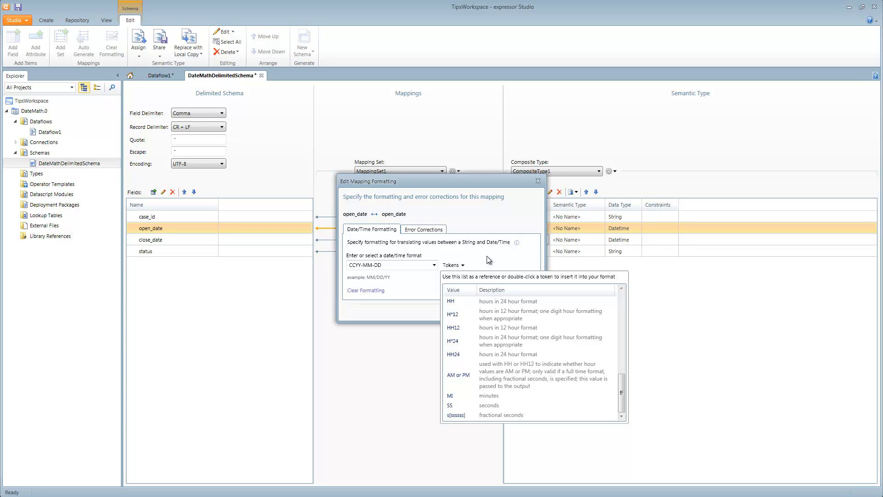
{"action": "left_click", "coordinate": [449, 267]}
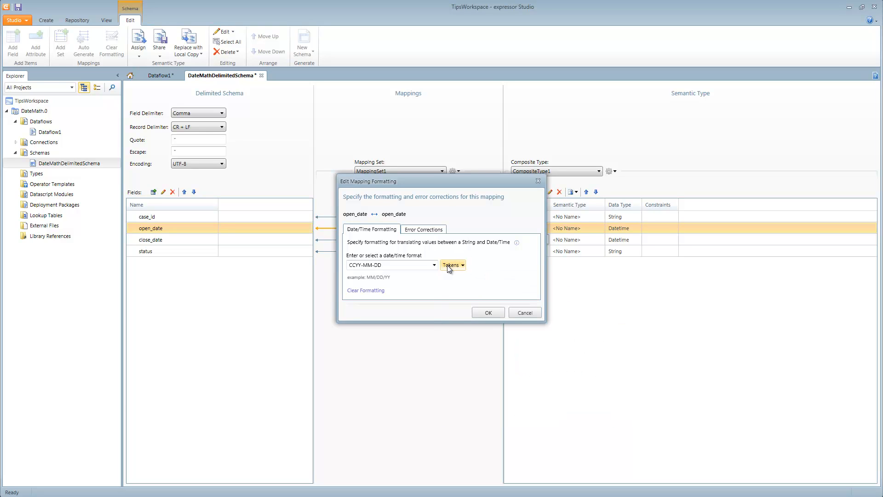
{"action": "left_click", "coordinate": [487, 312]}
Step: Set the date/time format of the close_date mapping to CCYY-MM-DD and save the schema
{"action": "left_click", "coordinate": [445, 240]}
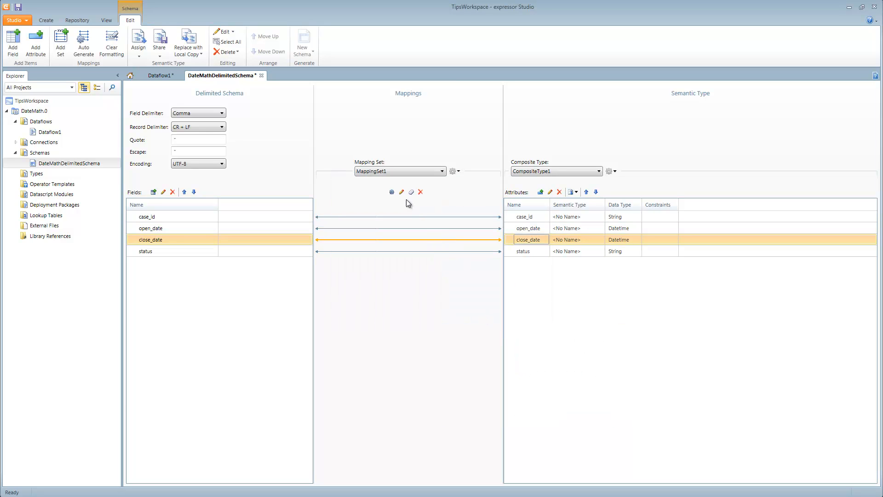
{"action": "left_click", "coordinate": [402, 191]}
{"action": "left_click", "coordinate": [435, 265]}
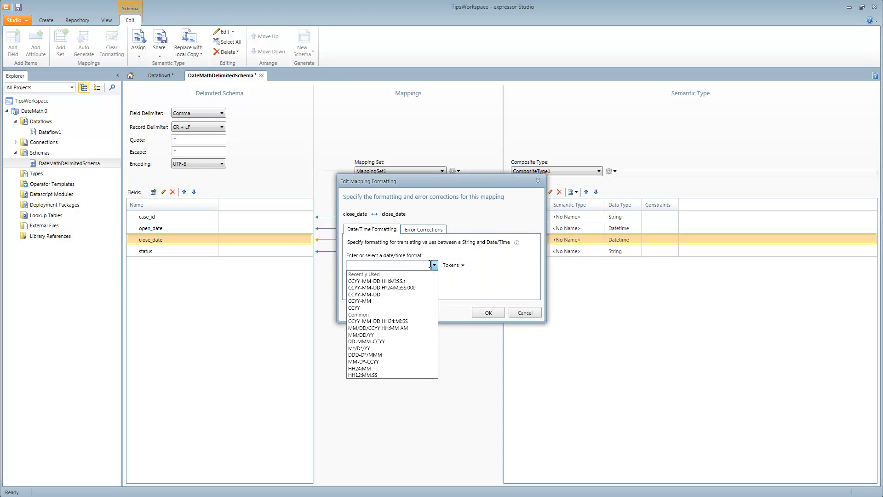
{"action": "left_click", "coordinate": [415, 289]}
{"action": "left_click", "coordinate": [486, 313]}
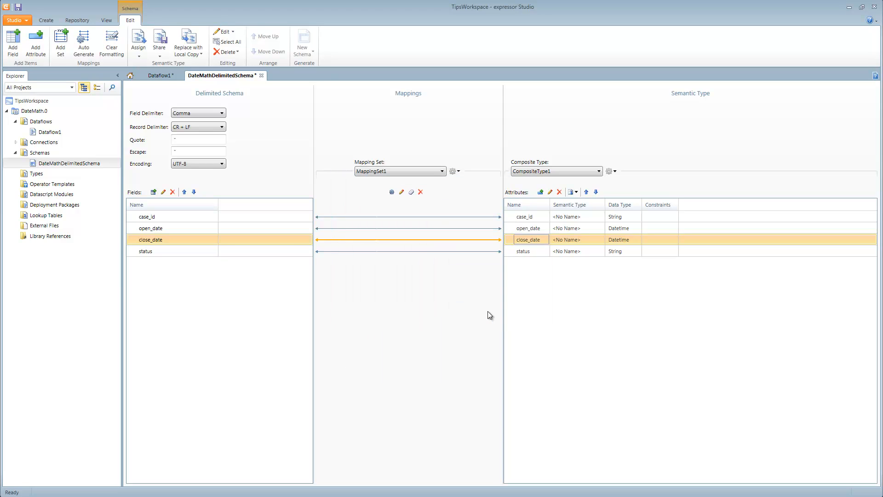
{"action": "left_click", "coordinate": [17, 9]}
Step: Return to Dataflow1 and open the rules of the Transform 1 operator for editing
{"action": "left_click", "coordinate": [150, 77]}
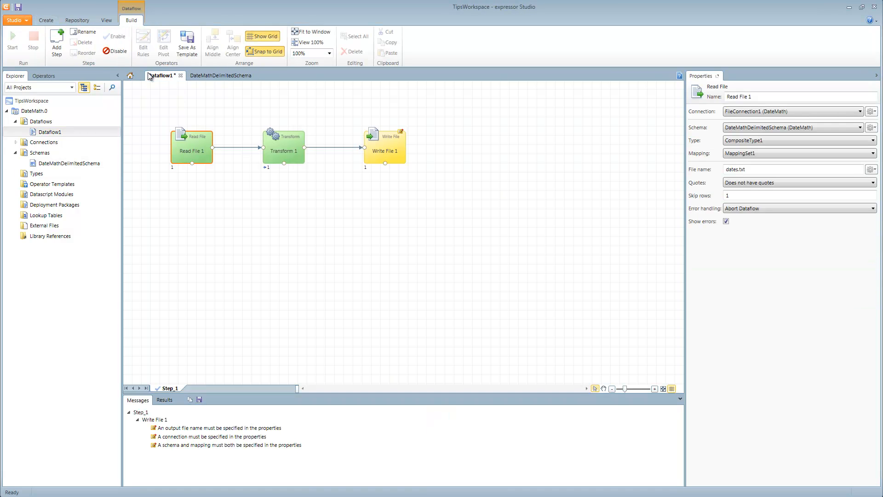
{"action": "left_click", "coordinate": [297, 160]}
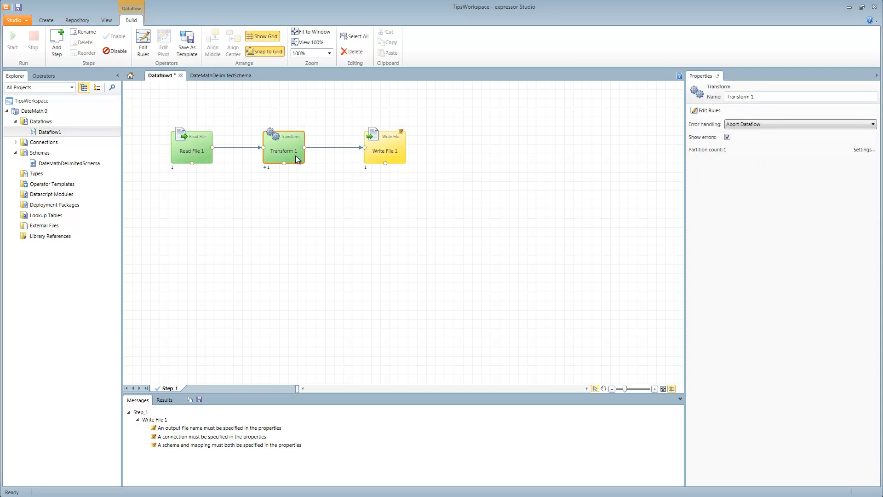
{"action": "double_click", "coordinate": [297, 160]}
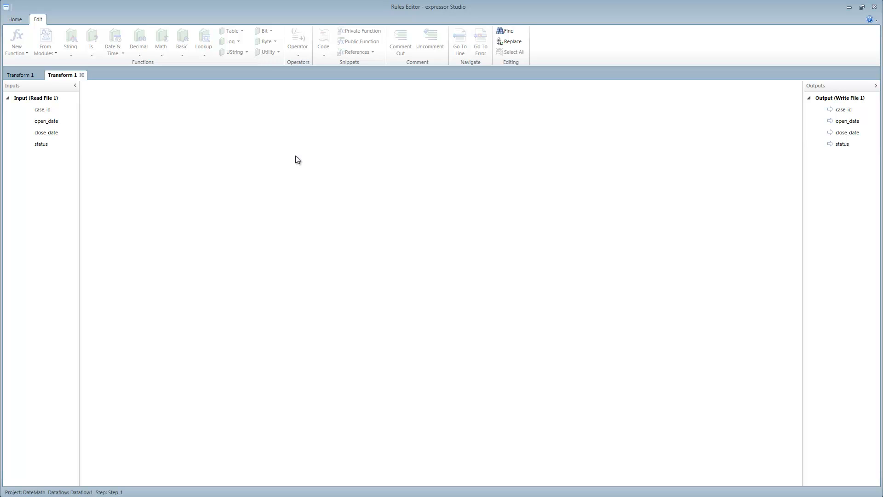
Step: Add an output attribute named days_open with the Integer data type to the transform
{"action": "left_click", "coordinate": [16, 19]}
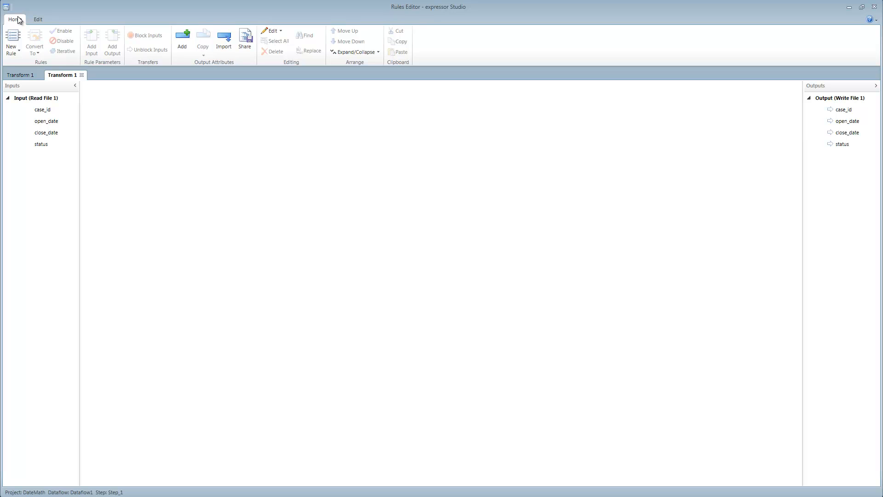
{"action": "left_click", "coordinate": [182, 45]}
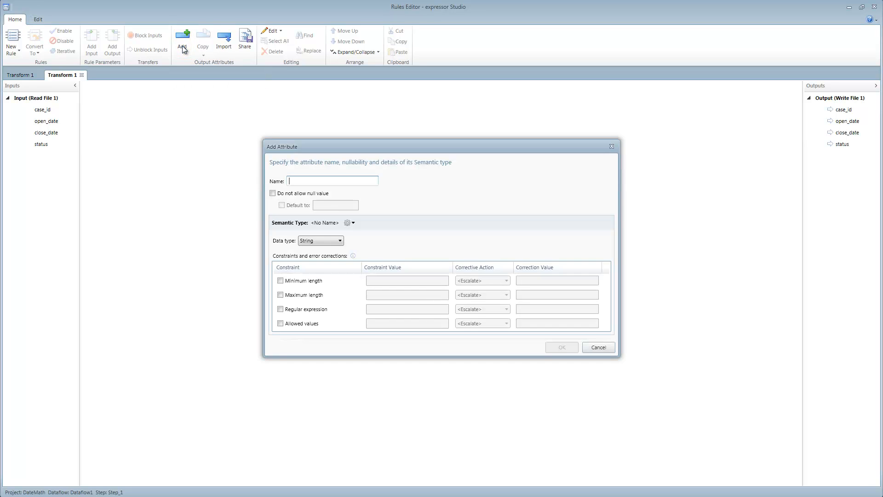
{"action": "left_click", "coordinate": [306, 179]}
{"action": "type", "text": "days_open"}
{"action": "left_click", "coordinate": [321, 241]}
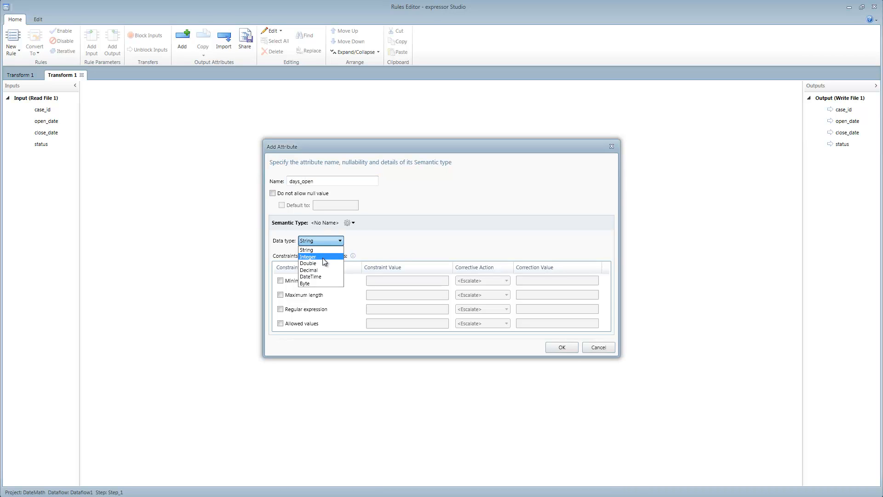
{"action": "left_click", "coordinate": [324, 261]}
{"action": "left_click", "coordinate": [570, 346]}
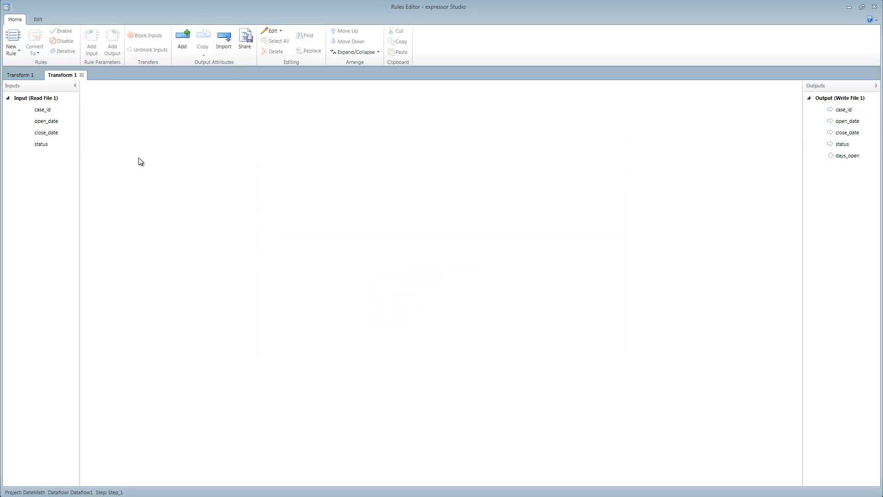
Step: Create an expression rule with open_date and close_date as inputs and days_open as its output
{"action": "left_click", "coordinate": [13, 46]}
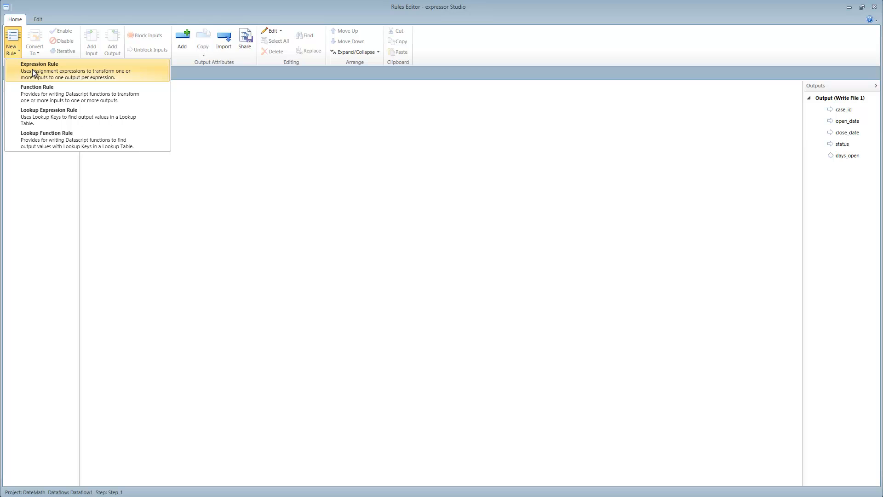
{"action": "left_click", "coordinate": [32, 69]}
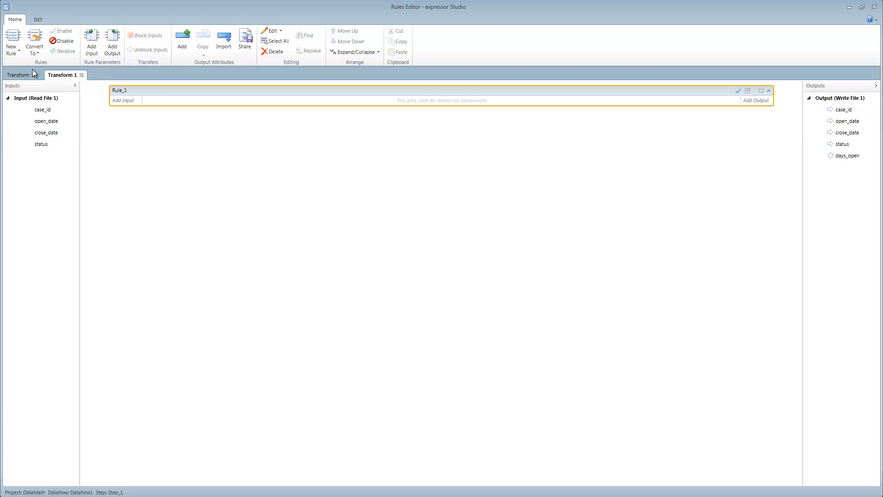
{"action": "left_click", "coordinate": [51, 121]}
{"action": "left_click_drag", "start_coordinate": [44, 122], "coordinate": [127, 115]}
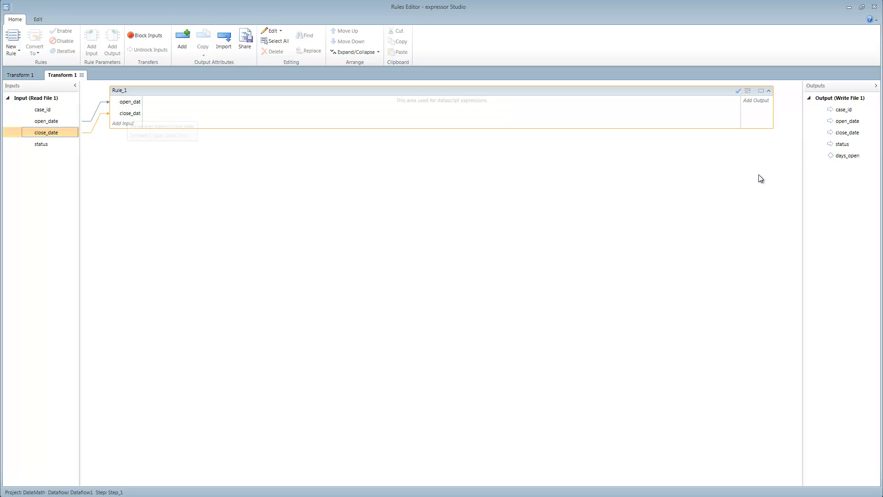
{"action": "left_click_drag", "start_coordinate": [841, 155], "coordinate": [761, 103]}
Step: Insert the datetime elapse function into the expression of the days_open rule
{"action": "left_click", "coordinate": [325, 101]}
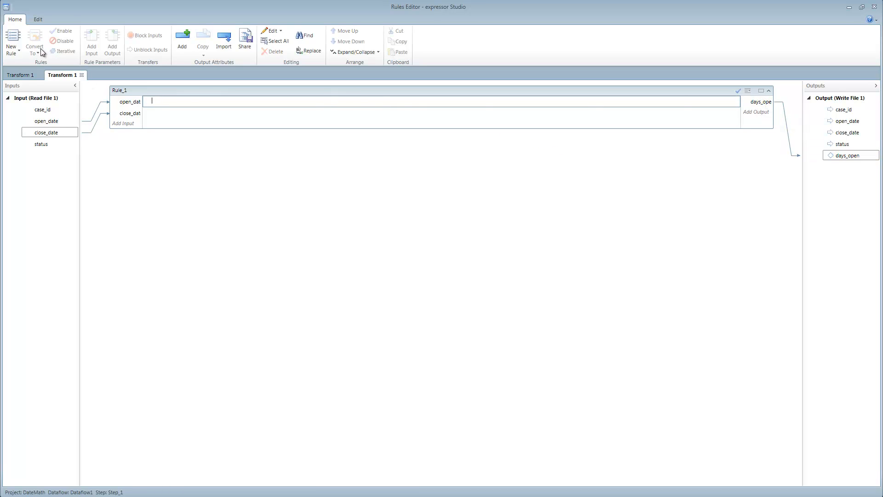
{"action": "left_click", "coordinate": [37, 20]}
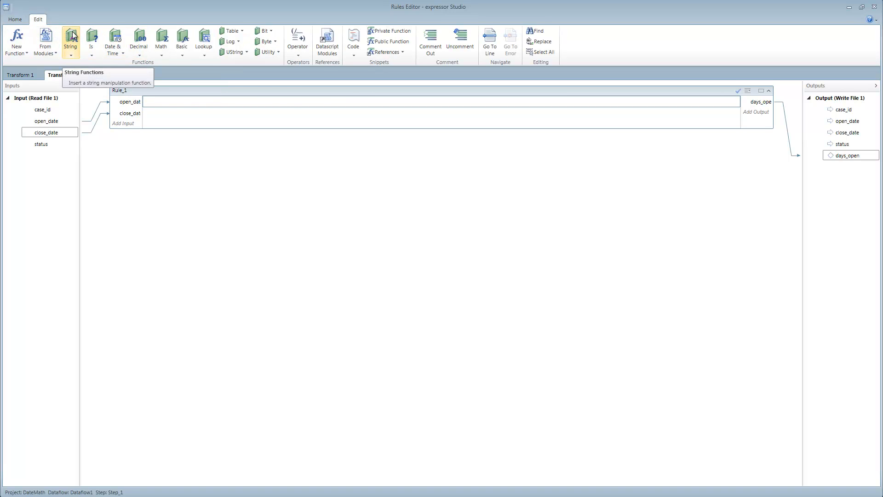
{"action": "left_click", "coordinate": [121, 52]}
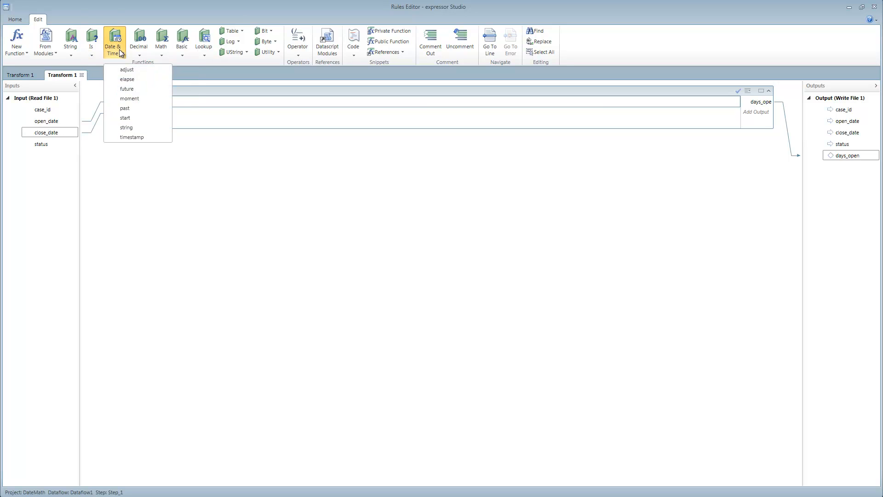
{"action": "left_click", "coordinate": [130, 79]}
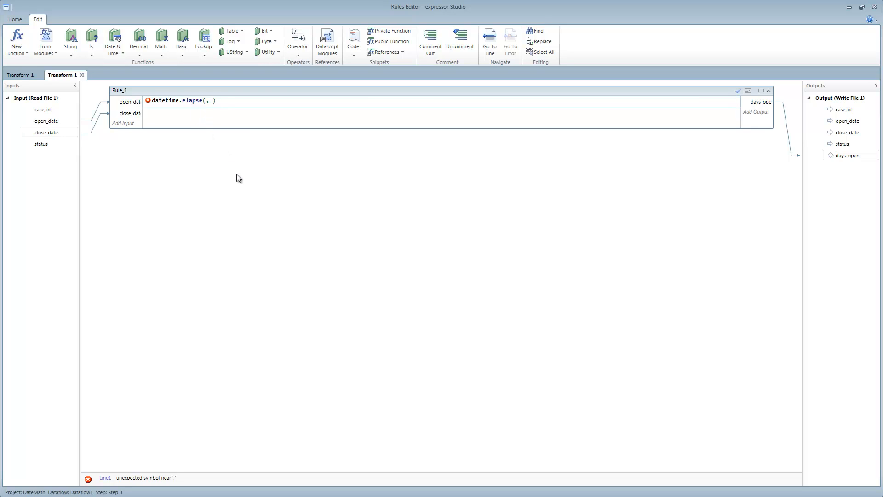
Step: Switch to expressor Help, search for elapse and open the datetime functions topic
{"action": "key", "text": "alt+Tab"}
{"action": "key", "text": "alt+Tab"}
{"action": "key", "text": "alt+Tab"}
{"action": "key", "text": "alt+Tab"}
{"action": "key", "text": "alt+Tab"}
{"action": "key", "text": "alt+Tab"}
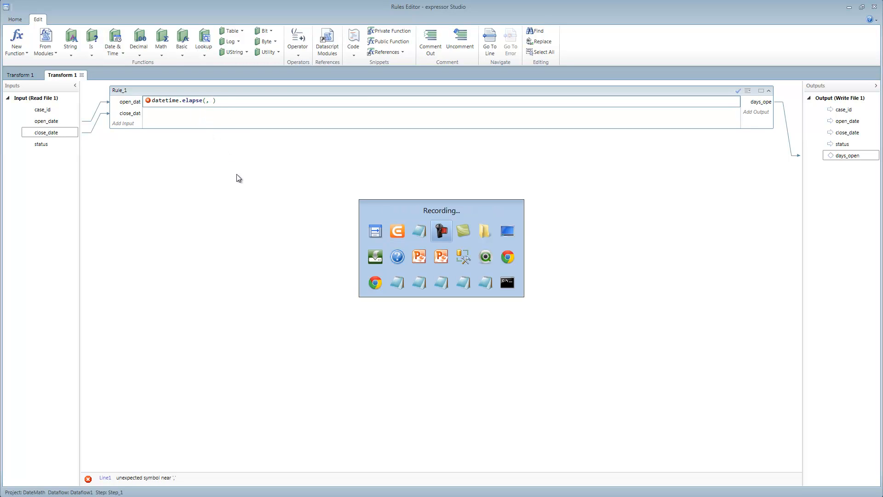
{"action": "key", "text": "alt+Tab"}
{"action": "key", "text": "alt+Tab"}
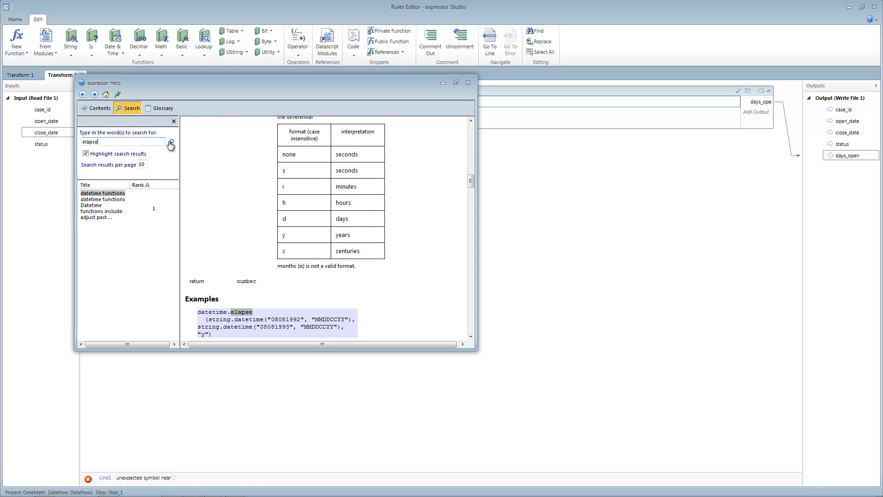
{"action": "left_click", "coordinate": [171, 142]}
{"action": "left_click", "coordinate": [89, 195]}
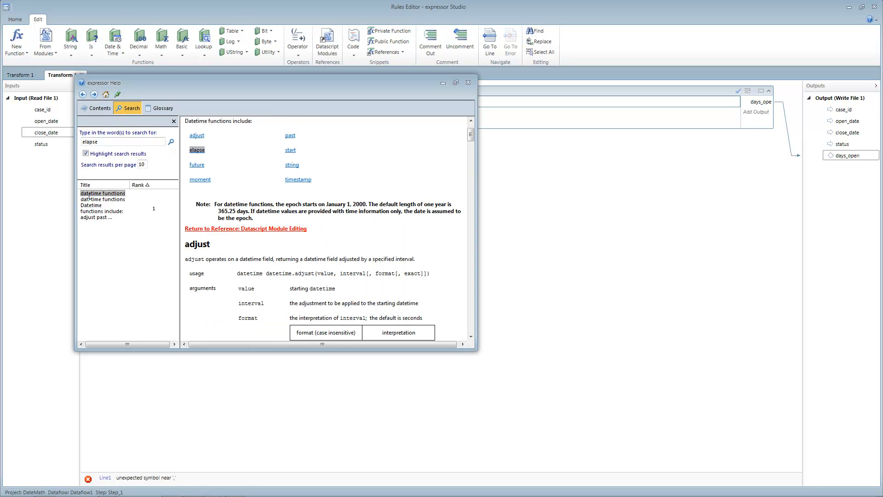
Step: Examine the usage, arguments, format codes and example of the elapse function in the datetime functions help topic
{"action": "left_click_drag", "start_coordinate": [470, 137], "coordinate": [469, 144]}
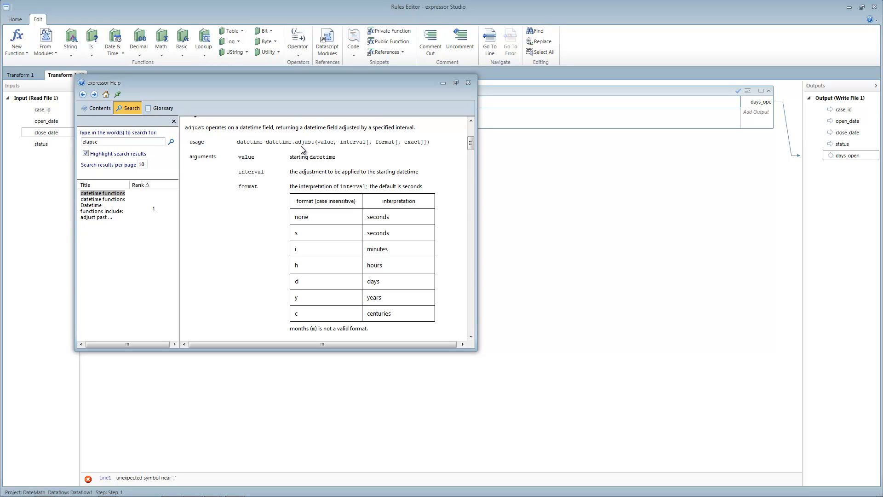
{"action": "left_click_drag", "start_coordinate": [469, 144], "coordinate": [470, 135]}
{"action": "left_click", "coordinate": [195, 164]}
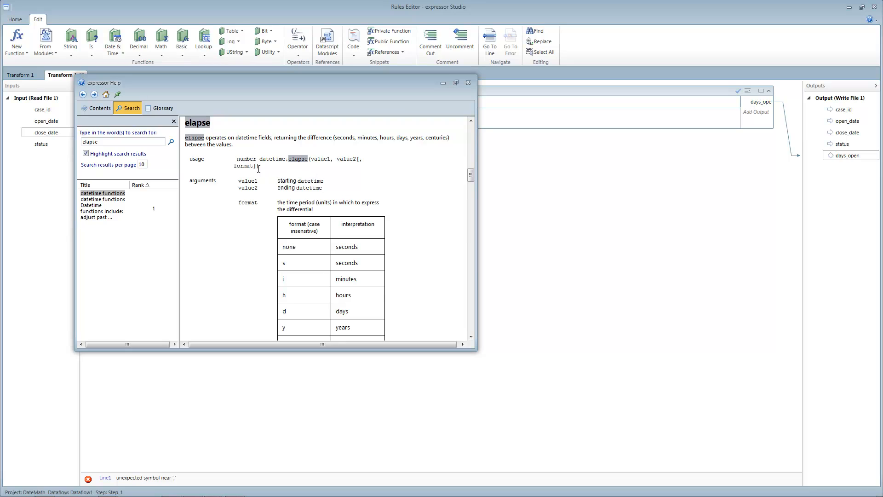
{"action": "left_click_drag", "start_coordinate": [469, 176], "coordinate": [464, 184]}
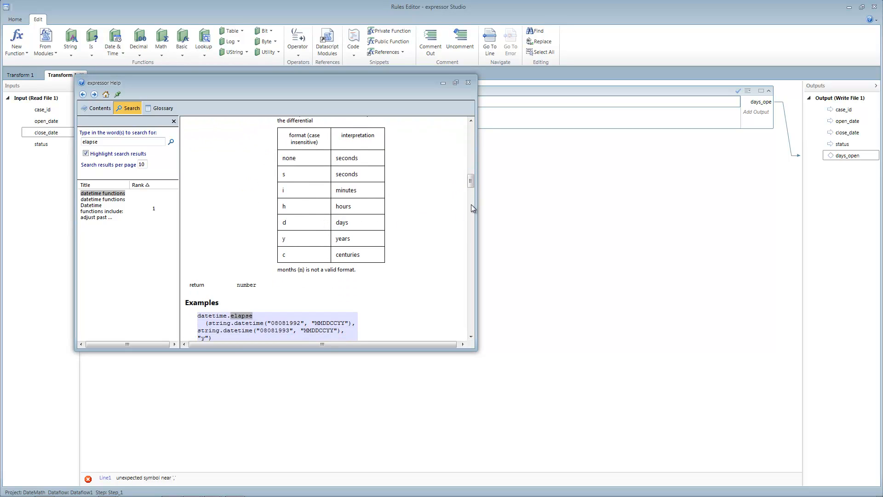
{"action": "left_click_drag", "start_coordinate": [471, 181], "coordinate": [471, 186]}
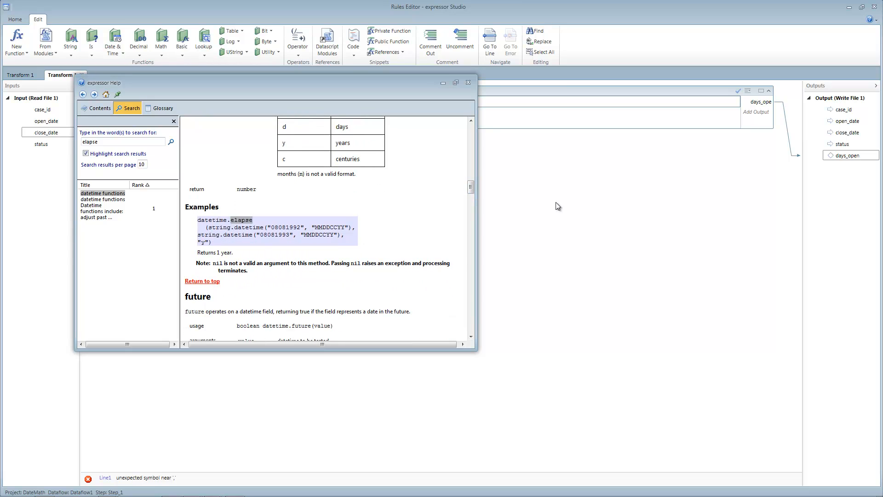
Step: Switch back to the Rules Editor and enter input.open_date as the first argument of datetime.elapse in the days_open rule
{"action": "left_click", "coordinate": [558, 206]}
{"action": "left_click", "coordinate": [207, 101]}
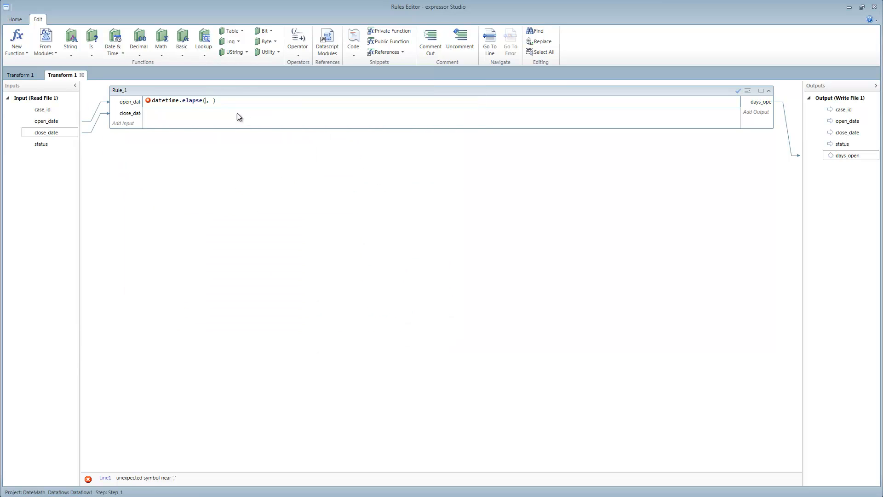
{"action": "type", "text": "in"}
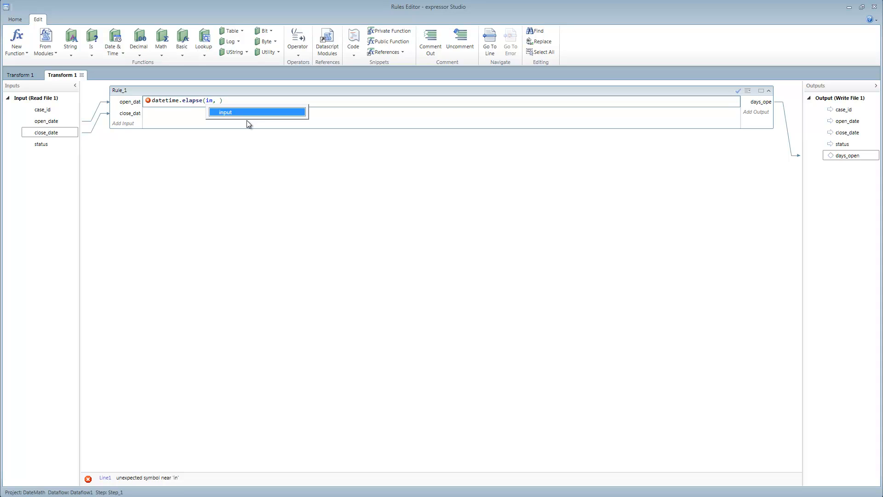
{"action": "key", "text": "Return"}
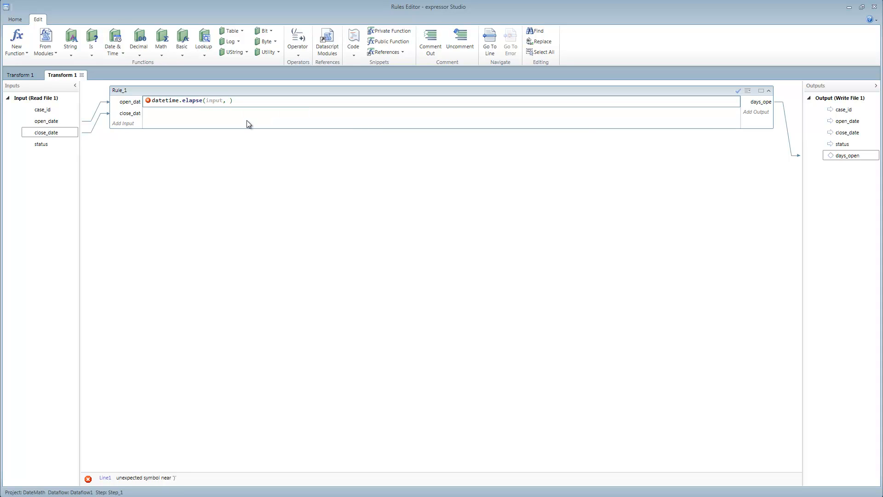
{"action": "type", "text": "."}
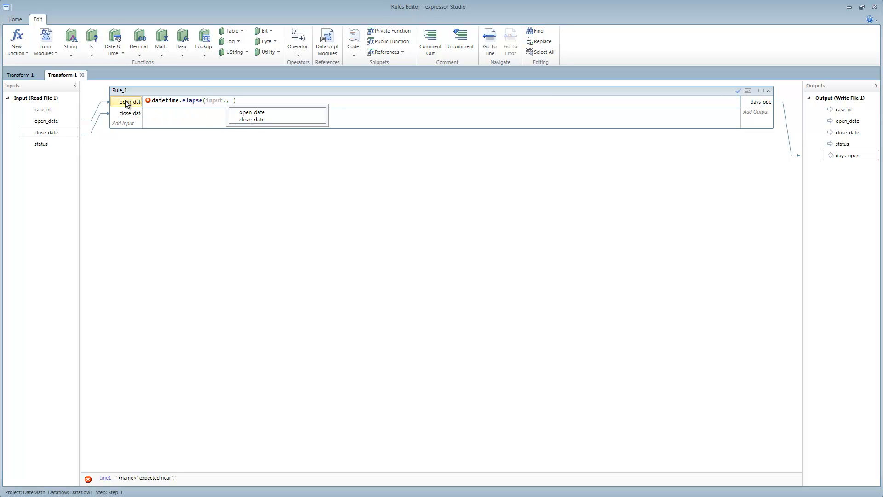
{"action": "left_click", "coordinate": [259, 113]}
{"action": "left_click", "coordinate": [258, 114]}
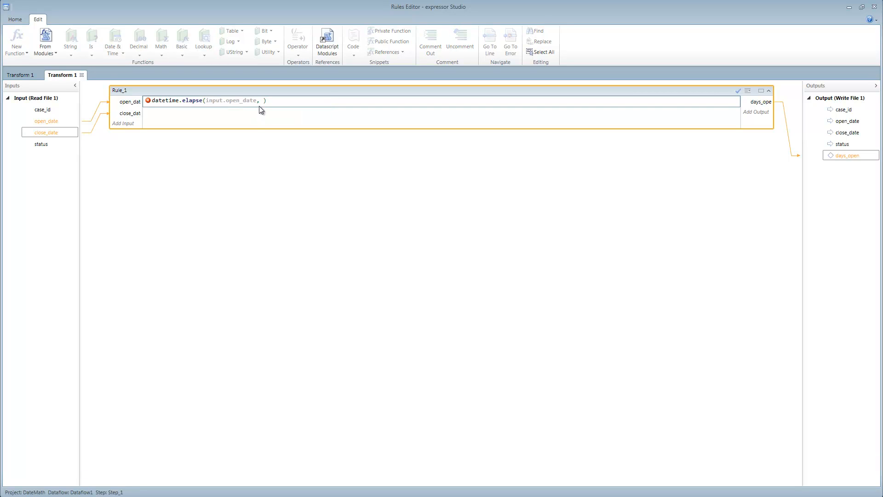
Step: Complete the elapse expression with input.close_date as the second argument and "d" as the format
{"action": "left_click", "coordinate": [259, 102]}
{"action": "type", "text": "in"}
{"action": "key", "text": "Return"}
{"action": "type", "text": "."}
{"action": "key", "text": "Down"}
{"action": "key", "text": "Return"}
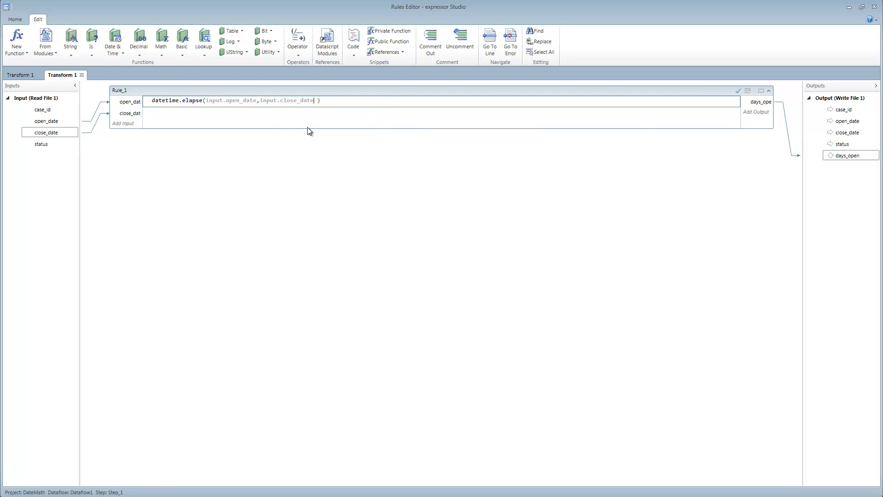
{"action": "type", "text": ",\"d\""}
Step: Return to the dataflow in expressor Studio and set the Write File 1 connection to FileConnection1 (DateMath)
{"action": "key", "text": "alt+Tab"}
{"action": "key", "text": "alt+Tab"}
{"action": "key", "text": "alt+Tab"}
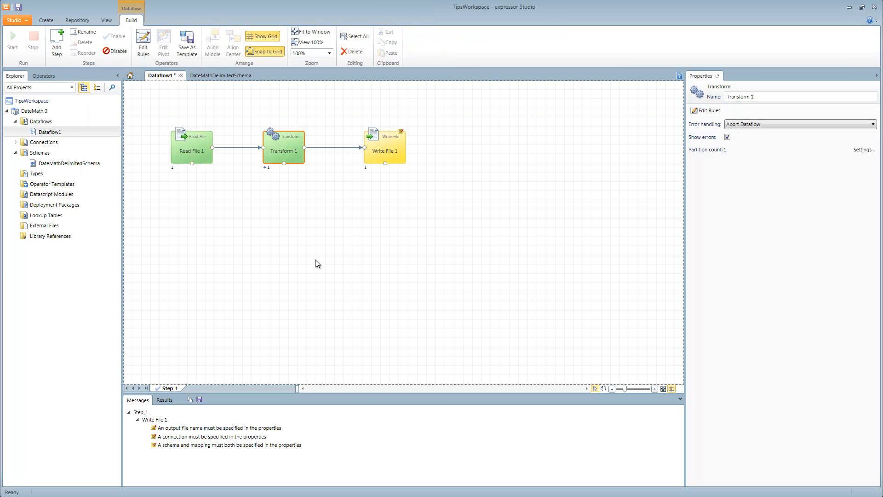
{"action": "left_click", "coordinate": [393, 148]}
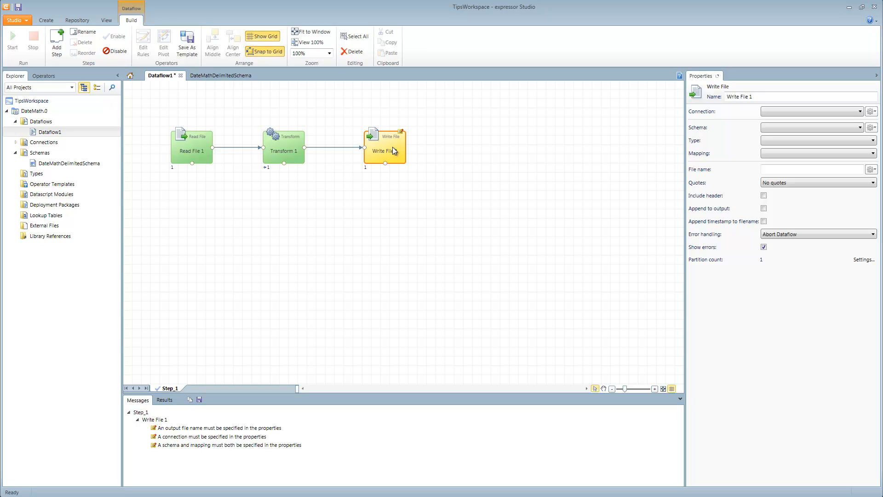
{"action": "left_click", "coordinate": [861, 112]}
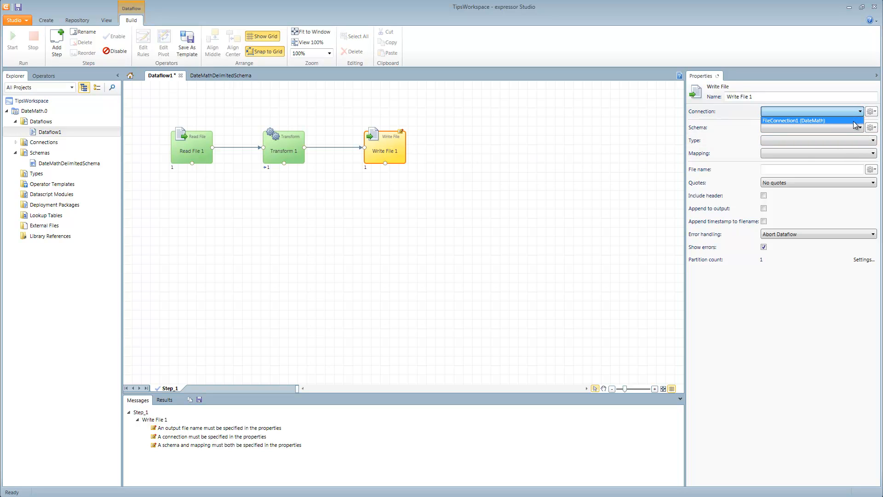
{"action": "left_click", "coordinate": [855, 120]}
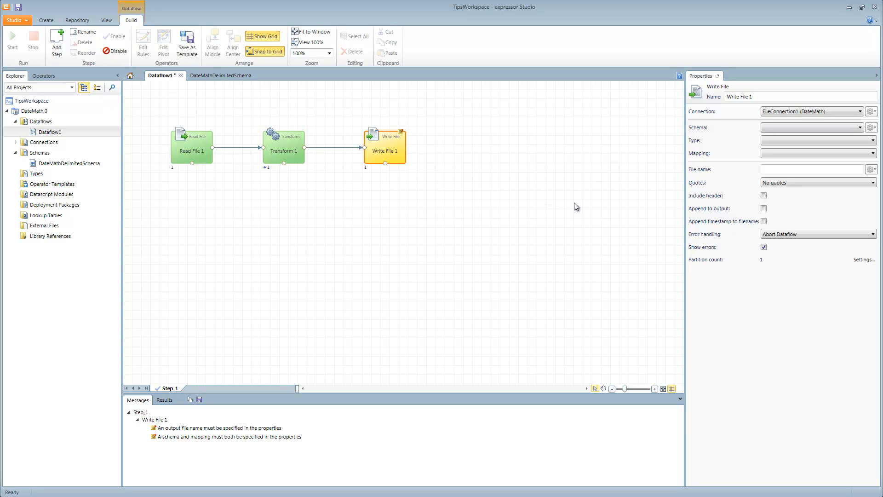
Step: Create a delimited schema from the upstream output for Write File 1, named WriteDelimitedSchemaNumDays, in the DateMath project
{"action": "left_click", "coordinate": [860, 128]}
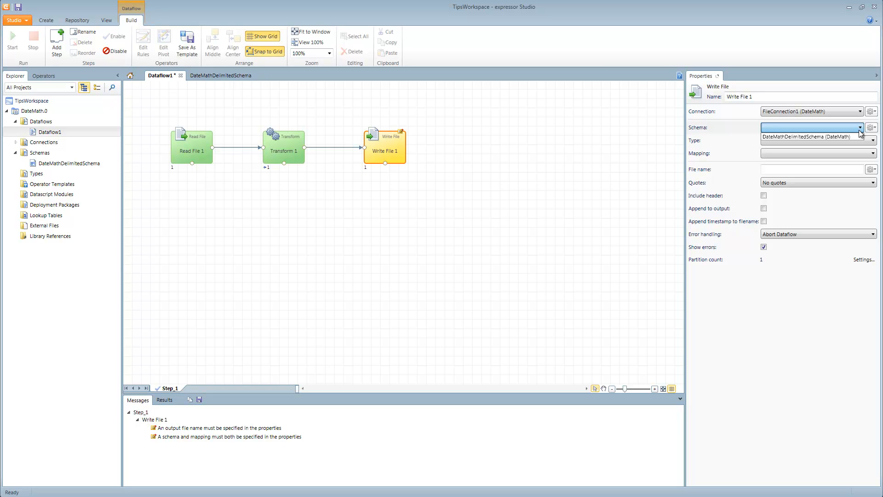
{"action": "left_click", "coordinate": [871, 128]}
{"action": "left_click", "coordinate": [871, 128]}
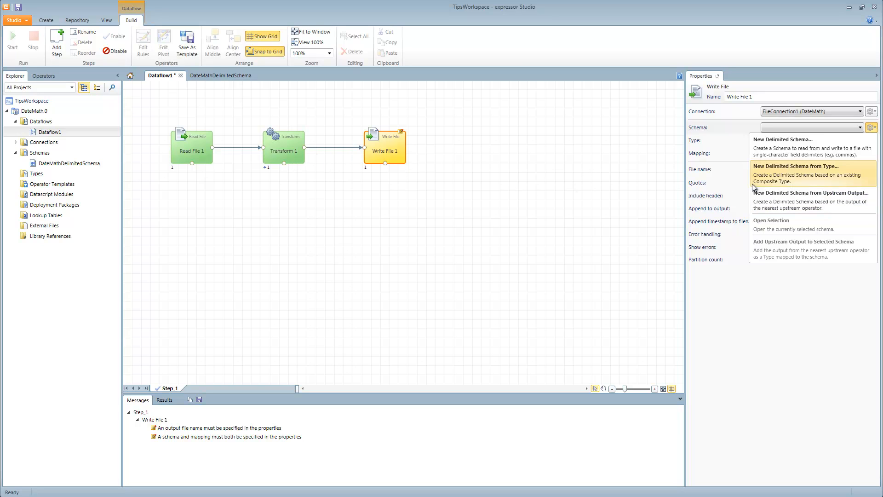
{"action": "left_click", "coordinate": [796, 194]}
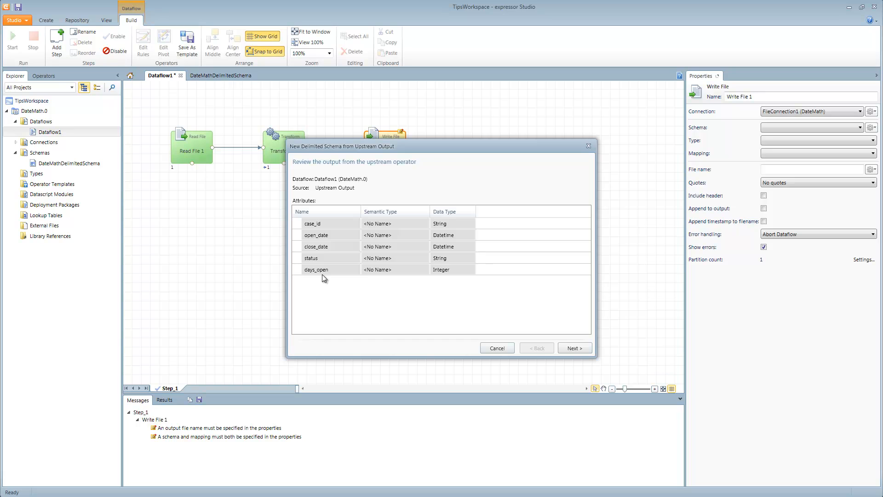
{"action": "left_click", "coordinate": [574, 348]}
{"action": "left_click", "coordinate": [384, 192]}
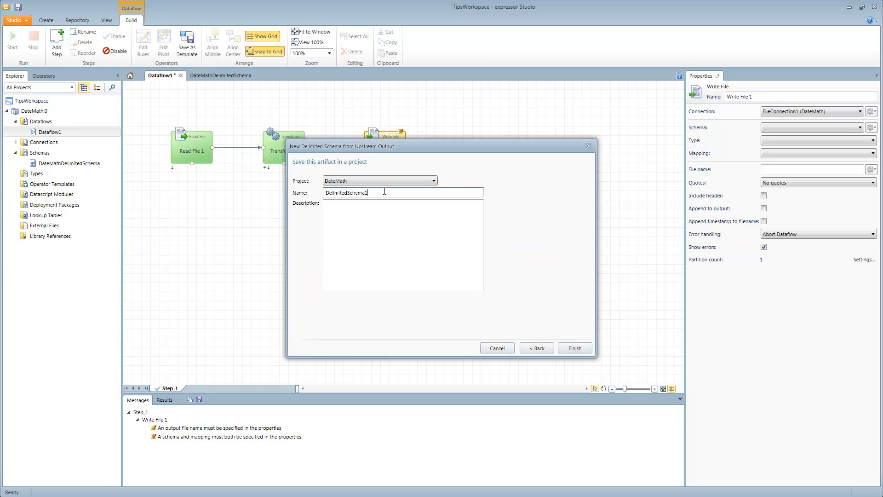
{"action": "key", "text": "Home"}
{"action": "type", "text": "Write"}
{"action": "key", "text": "End"}
{"action": "key", "text": "BackSpace"}
{"action": "type", "text": "NumDasy"}
{"action": "key", "text": "BackSpace"}
{"action": "key", "text": "BackSpace"}
{"action": "type", "text": "y"}
{"action": "left_click", "coordinate": [575, 348]}
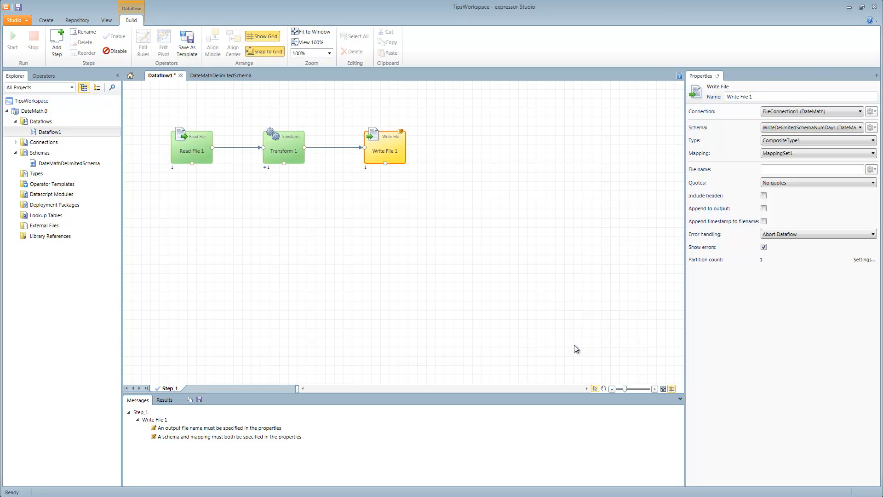
Step: Set the output file name of Write File 1 to days_output.txt and keep the No quotes option
{"action": "left_click", "coordinate": [778, 168]}
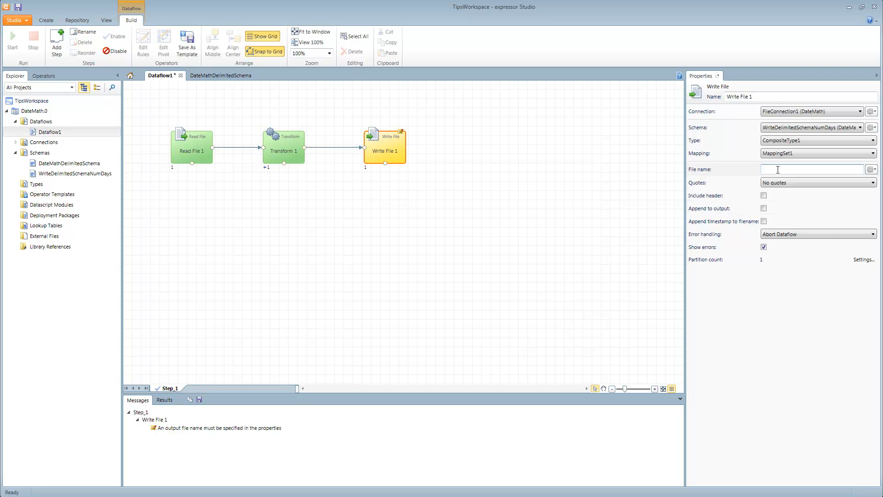
{"action": "type", "text": "days"}
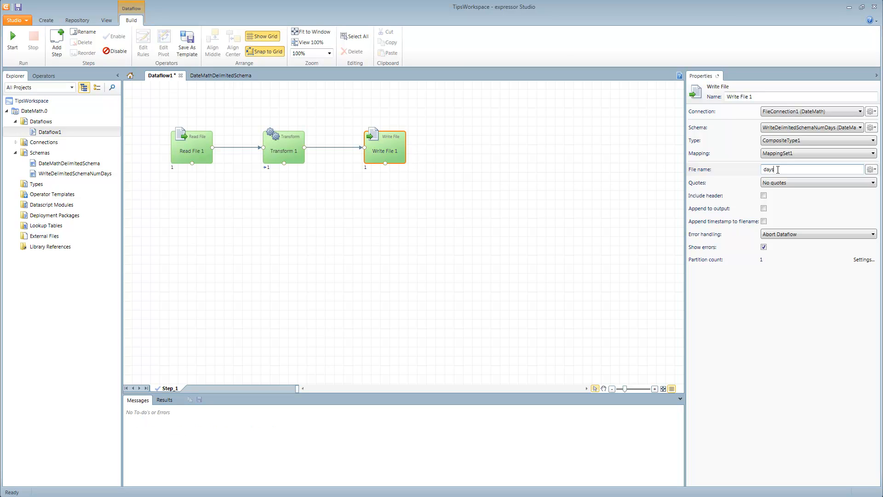
{"action": "type", "text": "_ouput"}
{"action": "key", "text": "BackSpace"}
{"action": "type", "text": "tput.txt"}
{"action": "left_click", "coordinate": [782, 184]}
{"action": "left_click", "coordinate": [782, 185]}
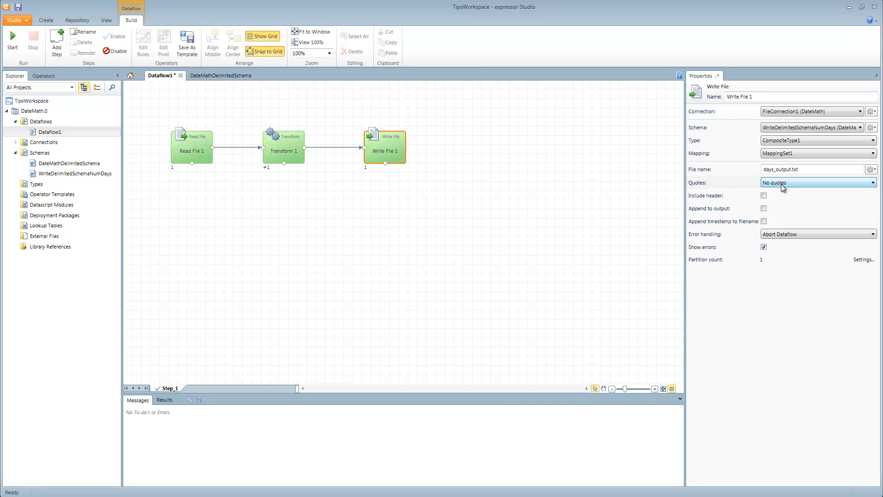
Step: Run the dataflow and enlarge the results area to read the execution output
{"action": "left_click", "coordinate": [502, 219]}
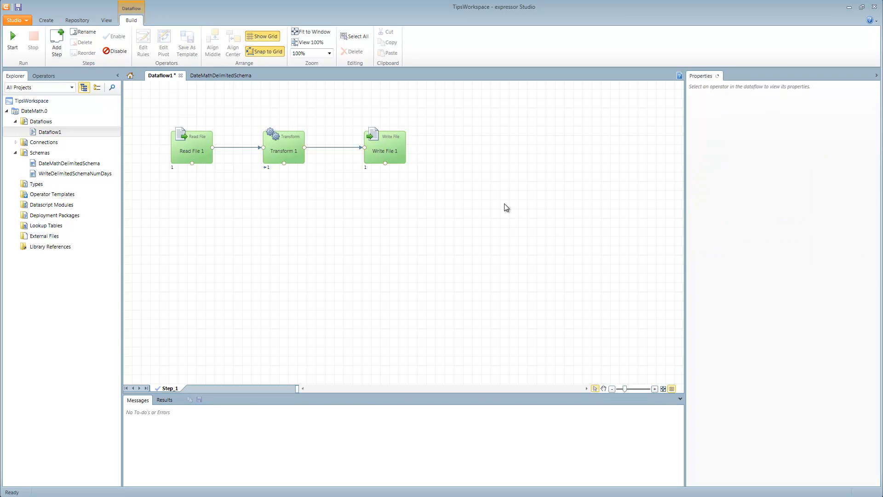
{"action": "left_click", "coordinate": [17, 48]}
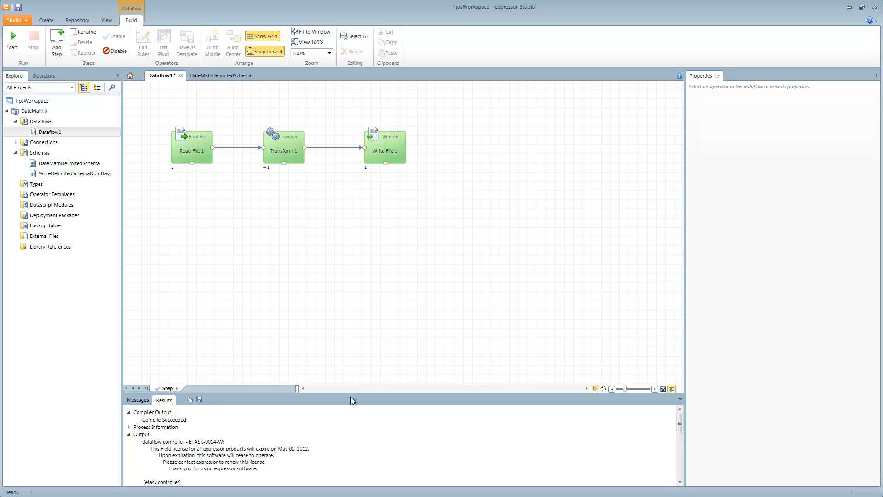
{"action": "left_click_drag", "start_coordinate": [352, 393], "coordinate": [322, 256]}
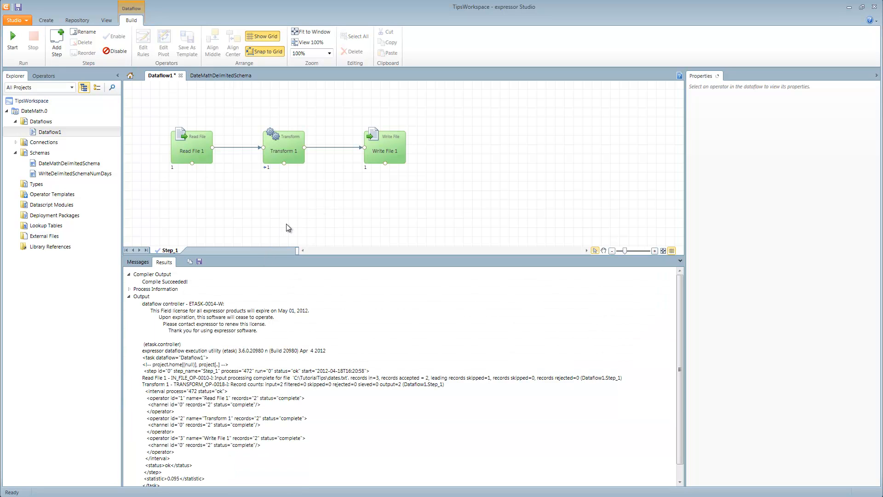
Step: Switch to the TutorialTips folder in Windows Explorer, sort it by date modified and open days_output.txt in a resized Notepad window
{"action": "key", "text": "alt+Tab"}
{"action": "key", "text": "alt+Tab"}
{"action": "key", "text": "alt+Tab"}
{"action": "key", "text": "alt+Tab"}
{"action": "key", "text": "alt+Tab"}
{"action": "key", "text": "alt+Tab"}
{"action": "key", "text": "alt+Tab"}
{"action": "key", "text": "alt+Tab"}
{"action": "key", "text": "alt+Tab"}
{"action": "key", "text": "alt+Tab"}
{"action": "key", "text": "alt+Tab"}
{"action": "key", "text": "alt+Tab"}
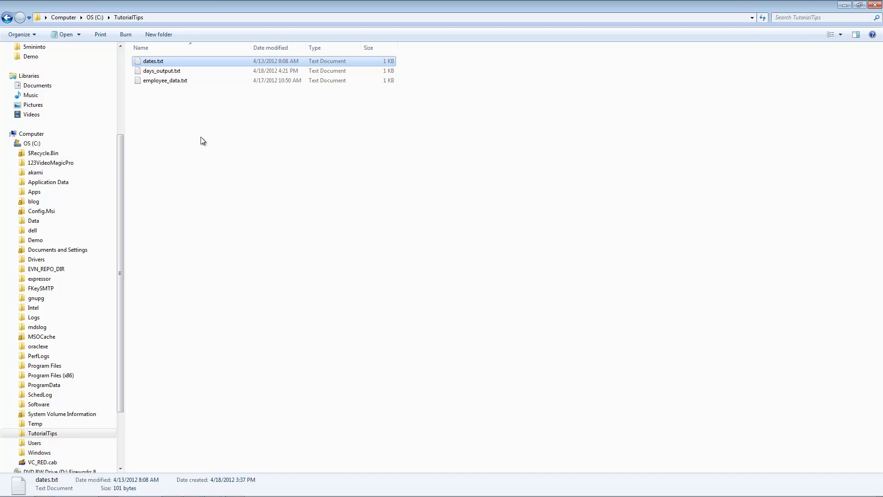
{"action": "left_click", "coordinate": [282, 48]}
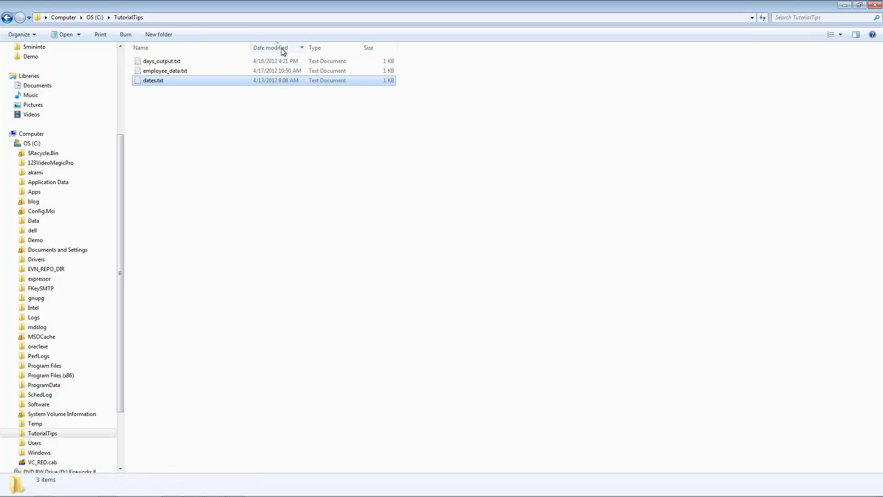
{"action": "double_click", "coordinate": [177, 61]}
{"action": "left_click_drag", "start_coordinate": [390, 202], "coordinate": [264, 169]}
{"action": "left_click_drag", "start_coordinate": [510, 398], "coordinate": [661, 328]}
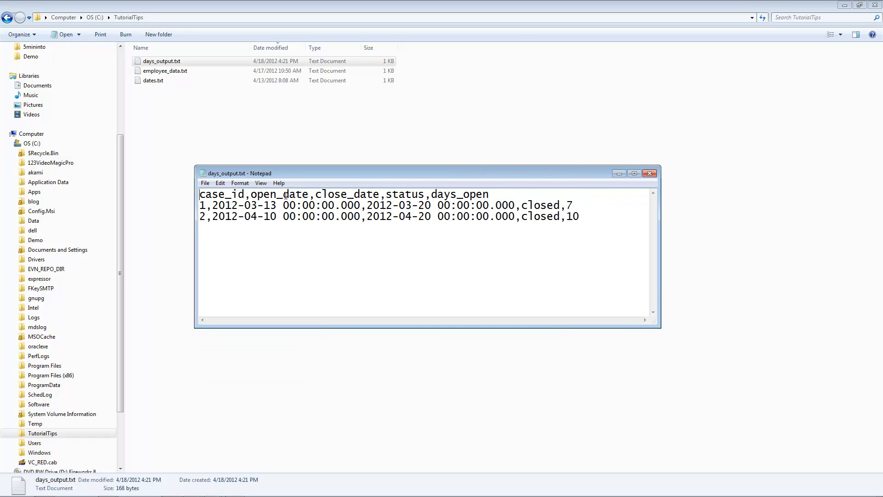